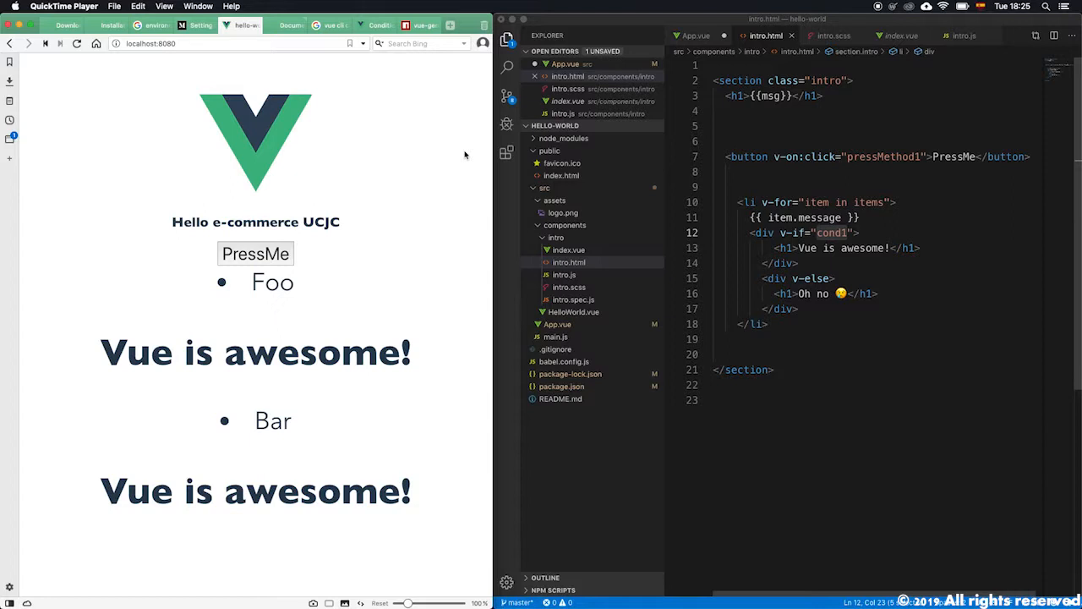
Open a new browser tab and go to the Firebase website by entering firebas in the address bar.
click(450, 27)
click(451, 26)
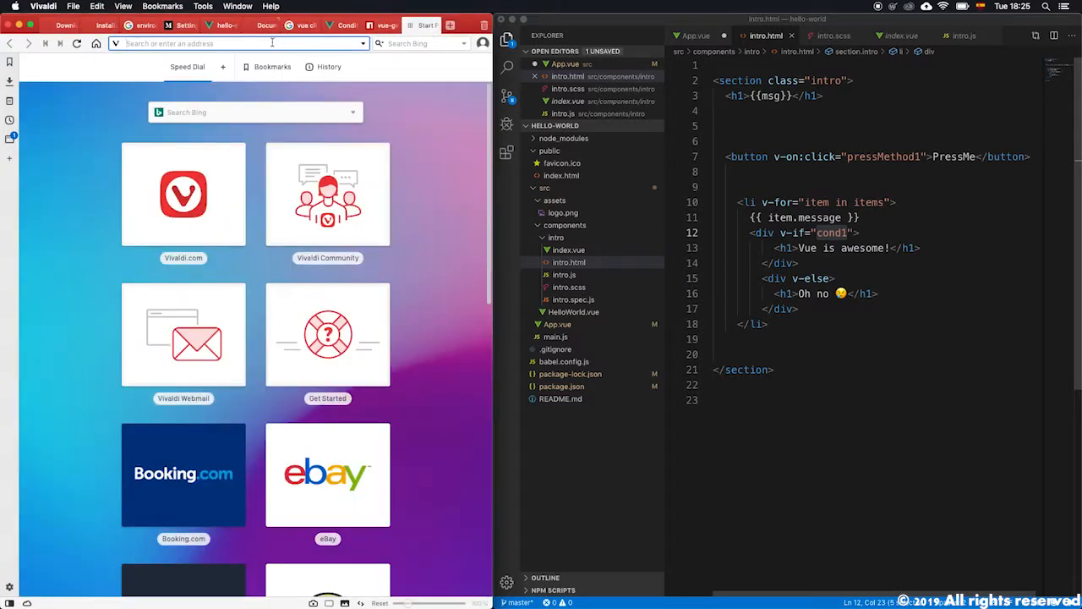
text(firebase)
key(Return)
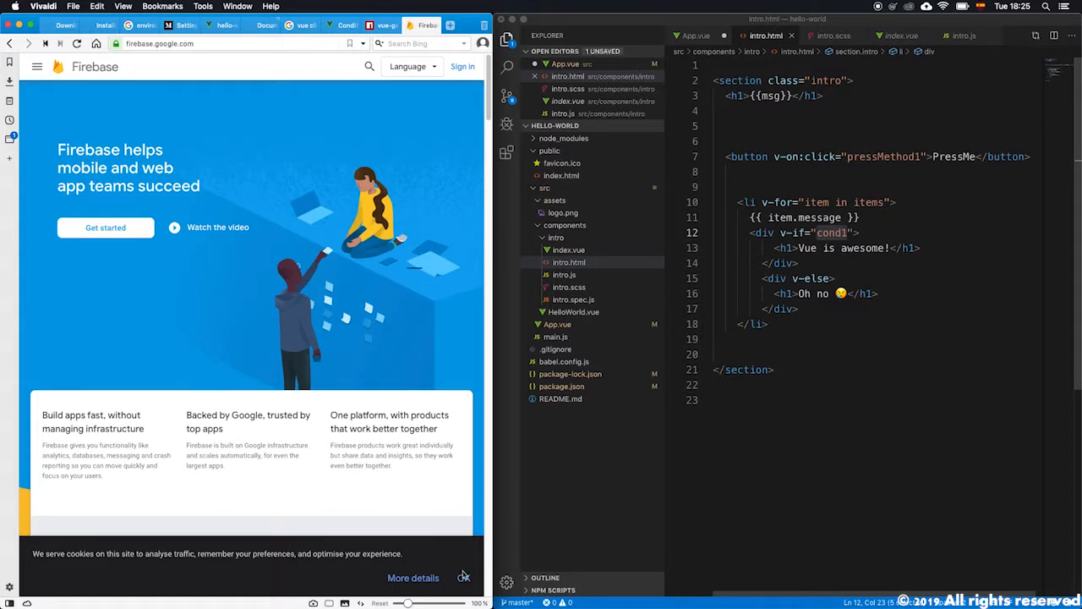
Start creating a new personal Google account from the Firebase sign-in page.
scroll(341, 383, down, 10)
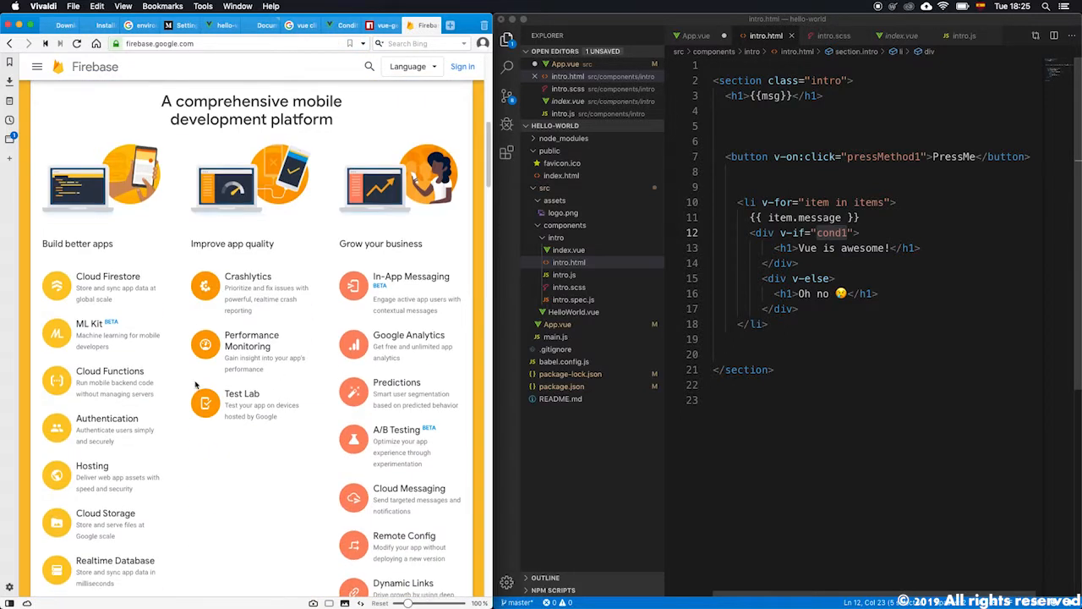
scroll(197, 385, up, 10)
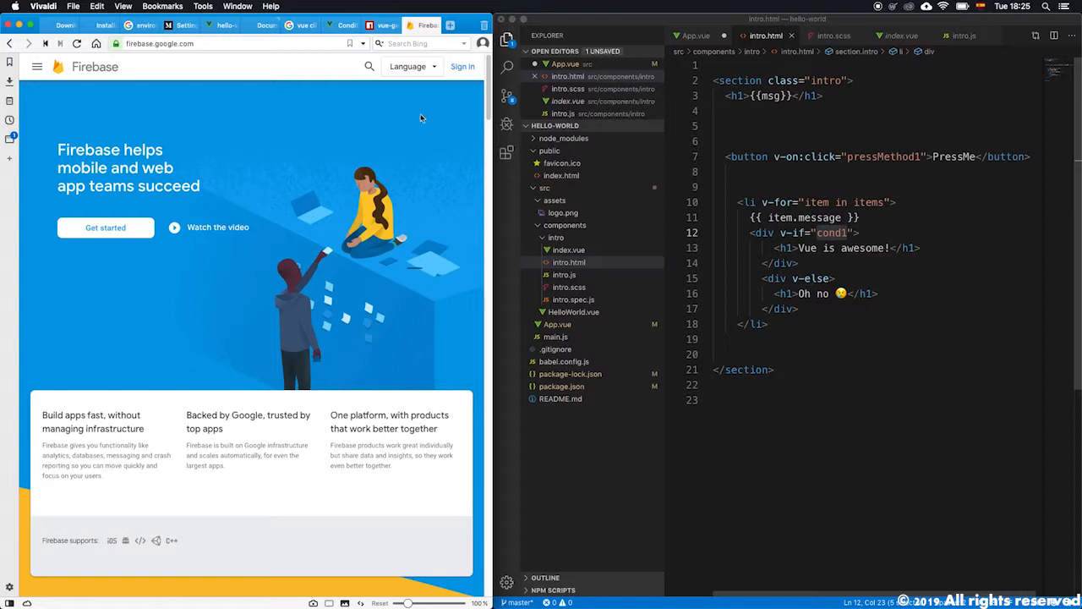
click(459, 71)
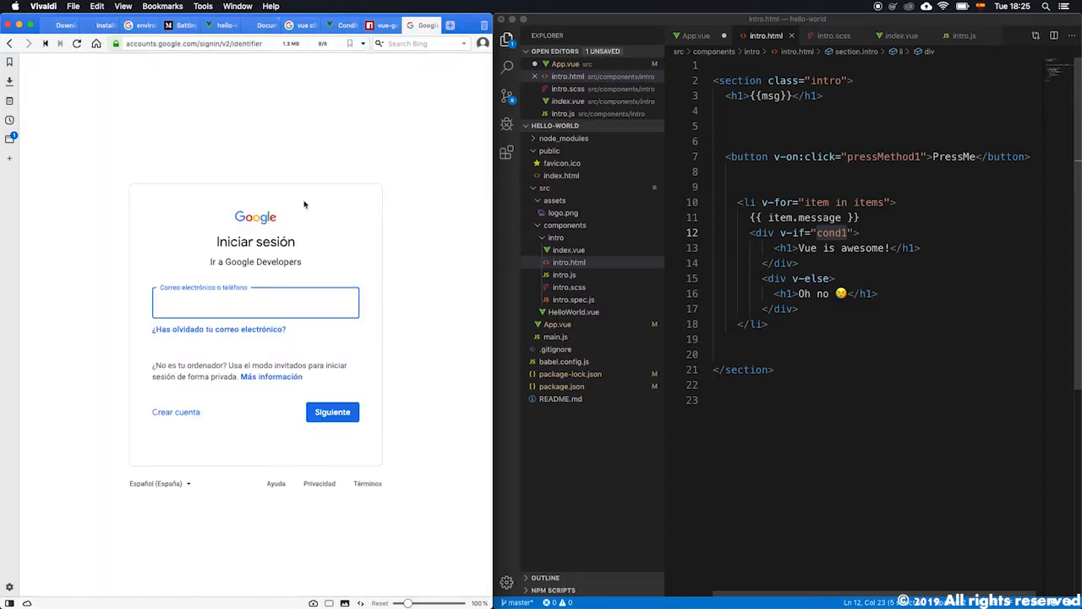
click(187, 418)
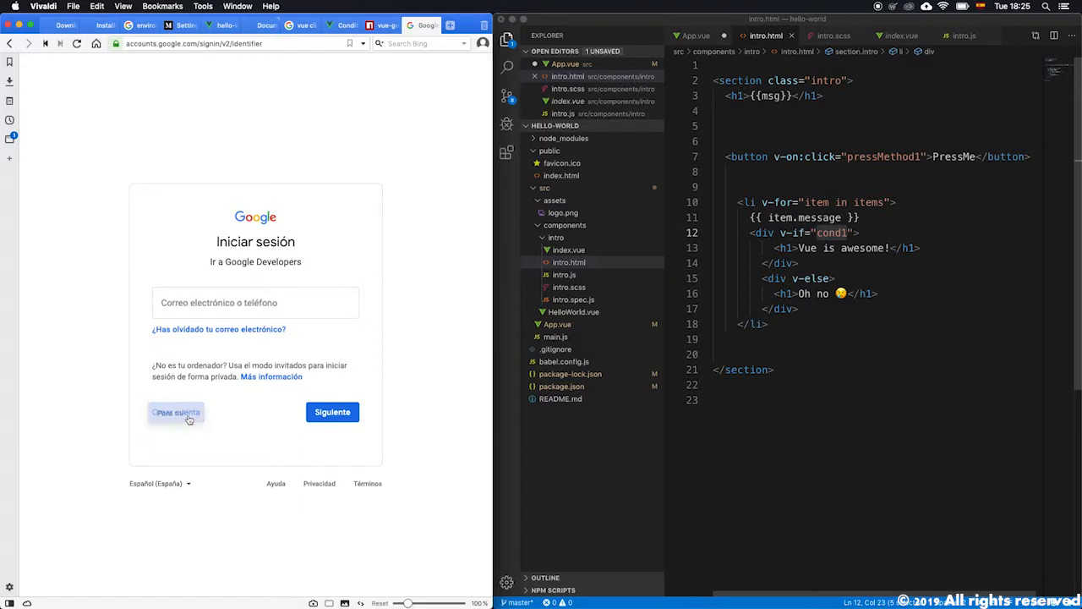
click(218, 430)
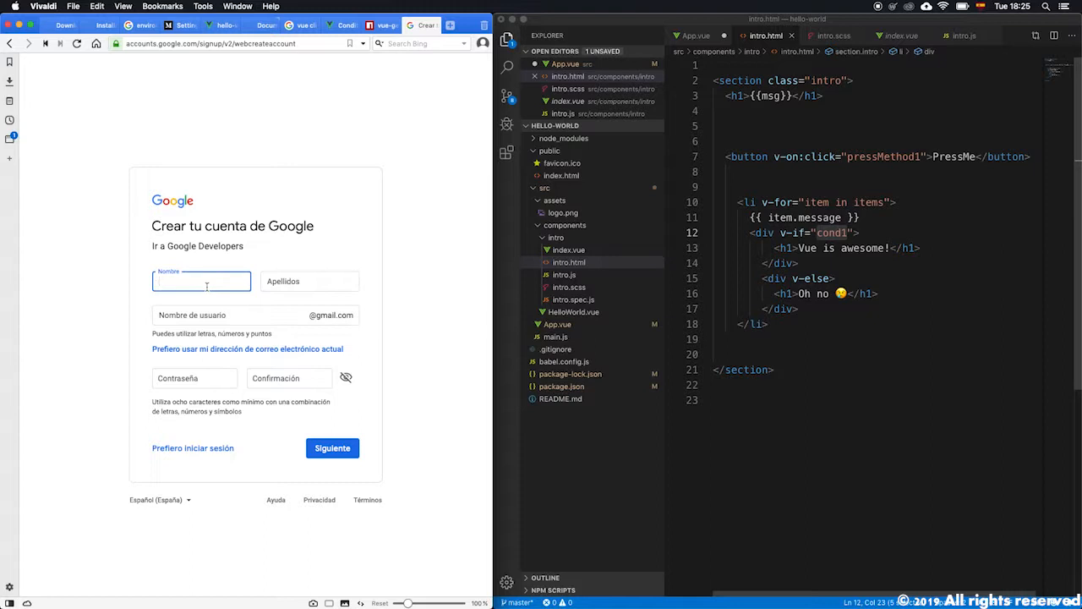
Enter the first name, last name and the desired Gmail username for the new account.
key(BackSpace)
key(BackSpace)
key(BackSpace)
key(Tab)
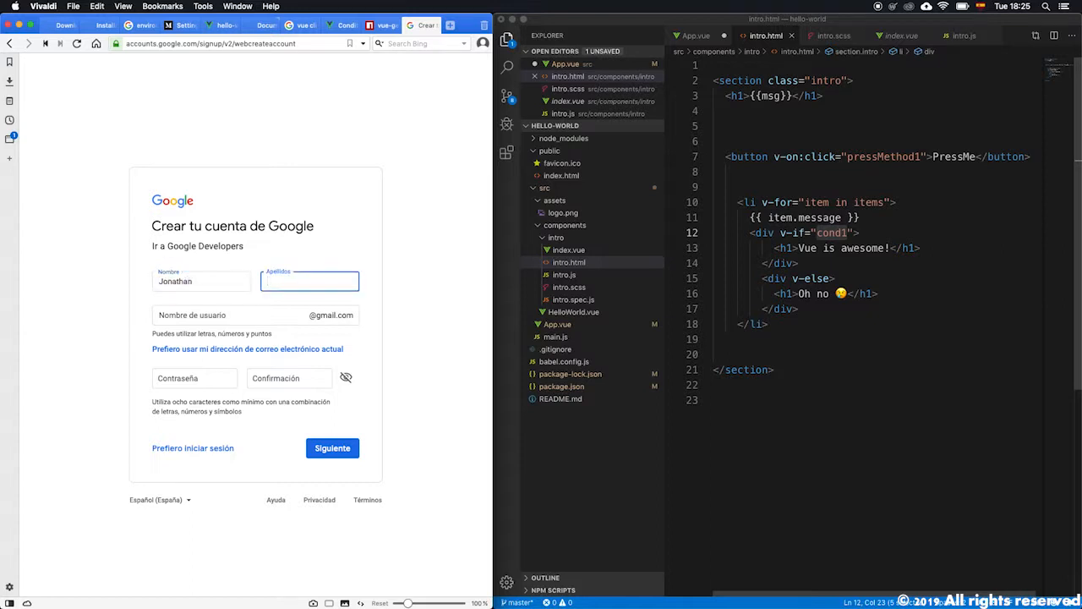
click(186, 313)
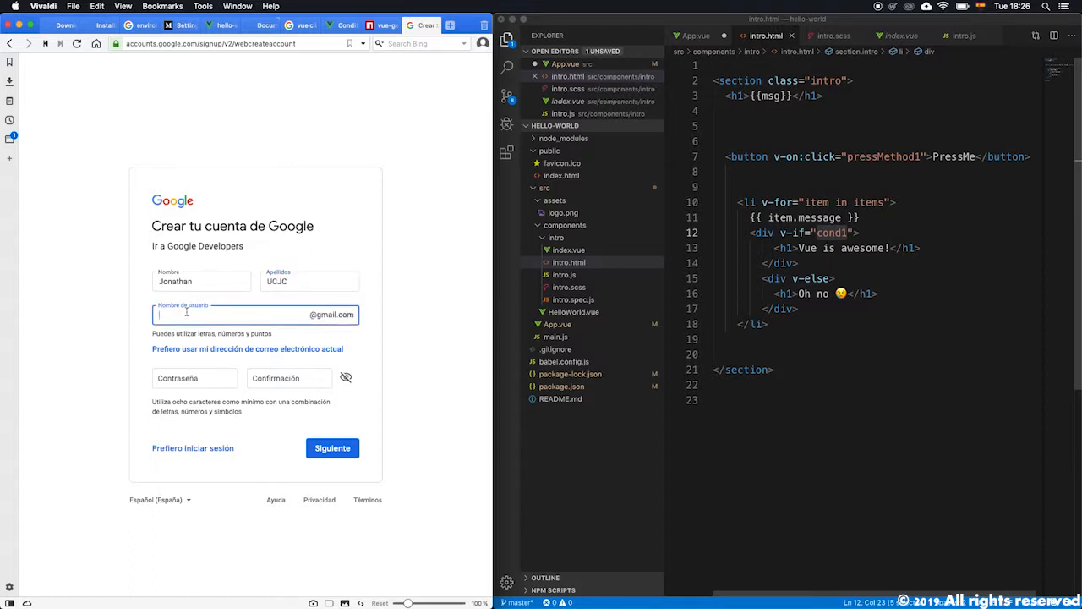
Enter and confirm the account password, then continue to the next signup page.
click(204, 385)
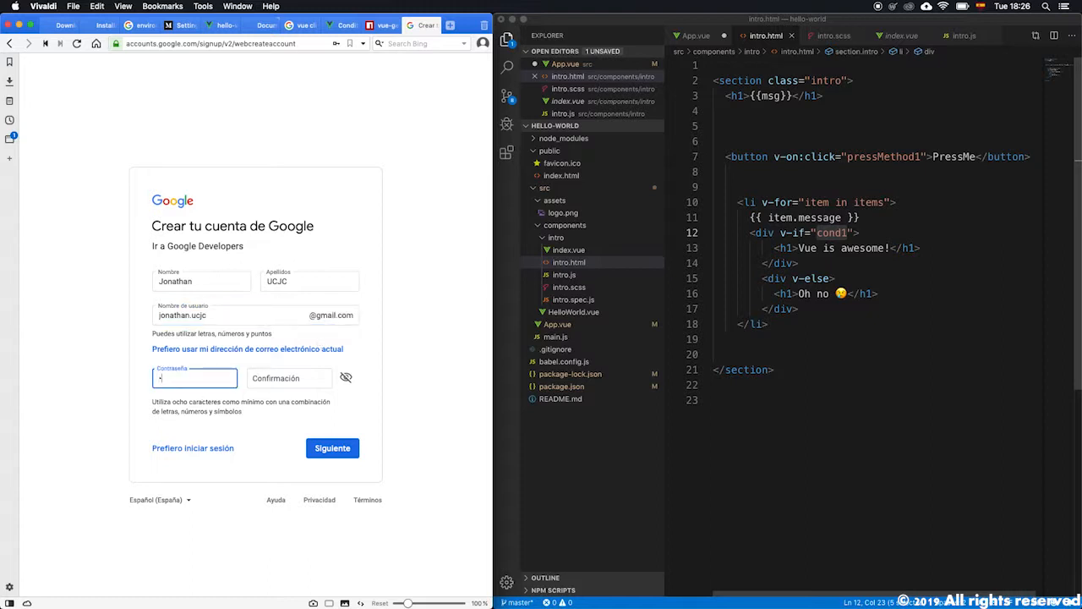
text(•••••••••••)
key(Tab)
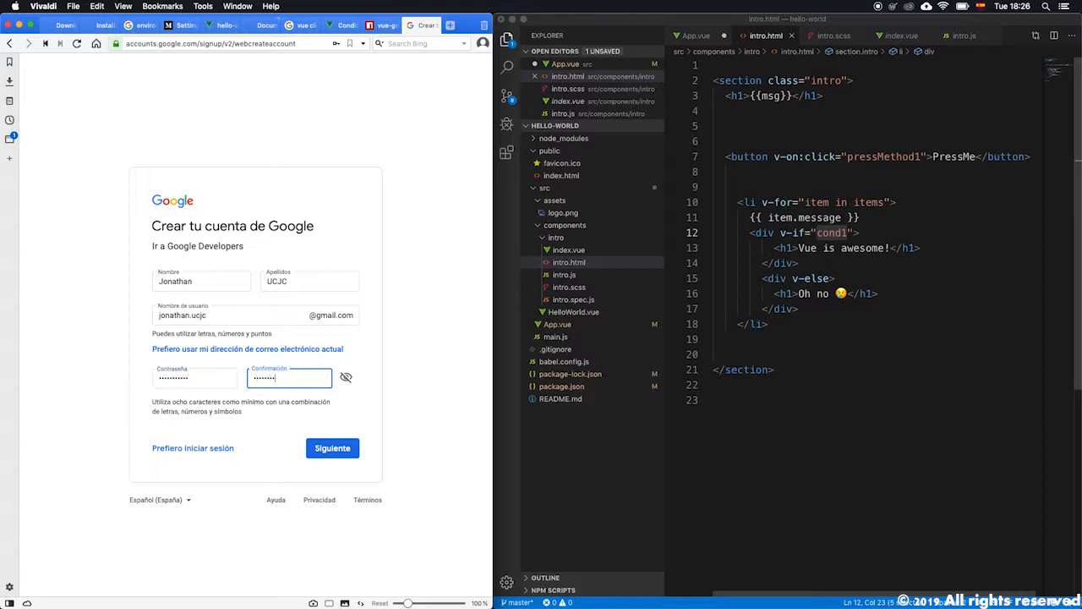
click(332, 449)
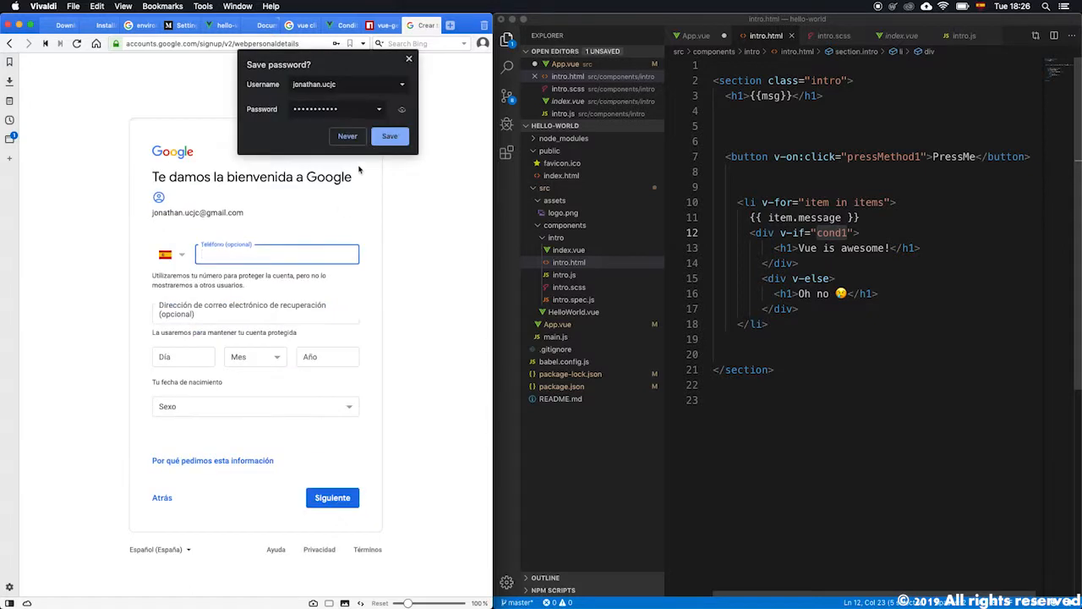
Save the password in the browser and try to continue past the personal details page.
click(390, 138)
click(242, 254)
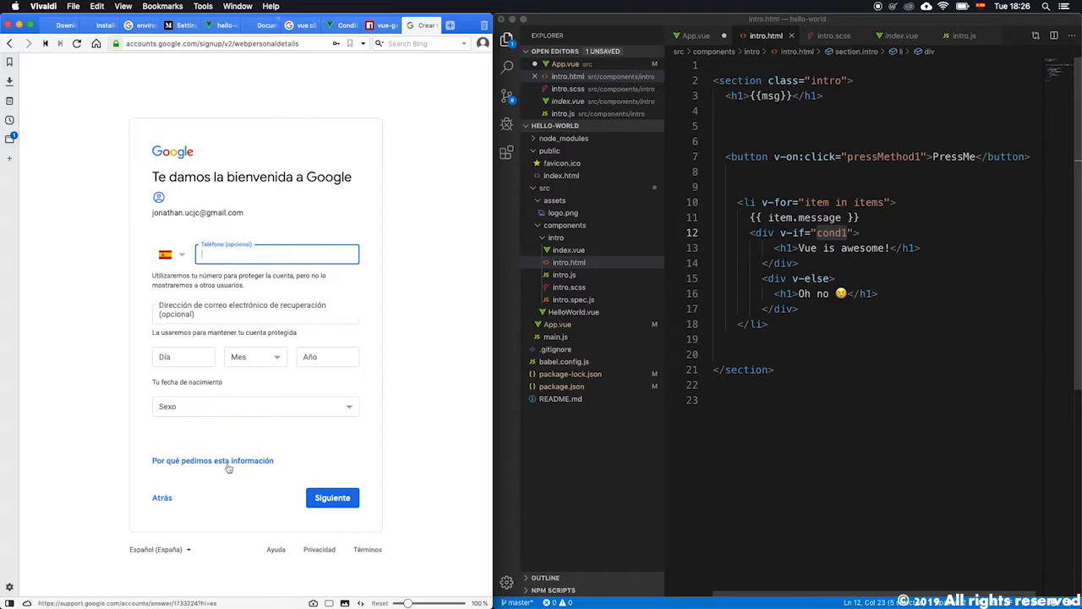
click(321, 500)
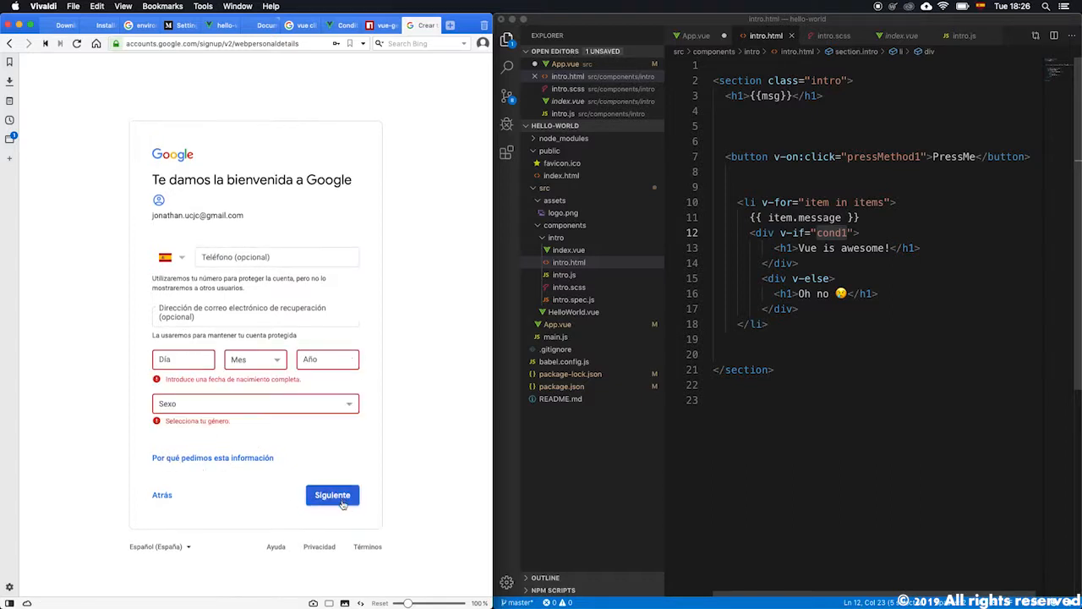
Fill in the date of birth and gender on the personal details page and continue.
click(194, 359)
text(01)
key(Tab)
click(238, 362)
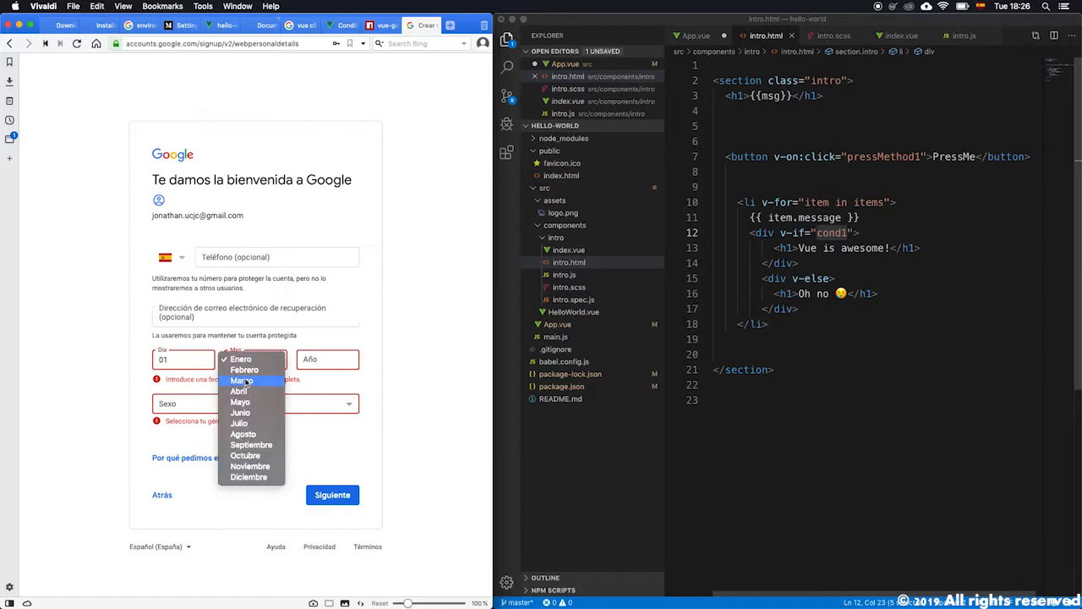
click(249, 356)
click(325, 358)
text(2000)
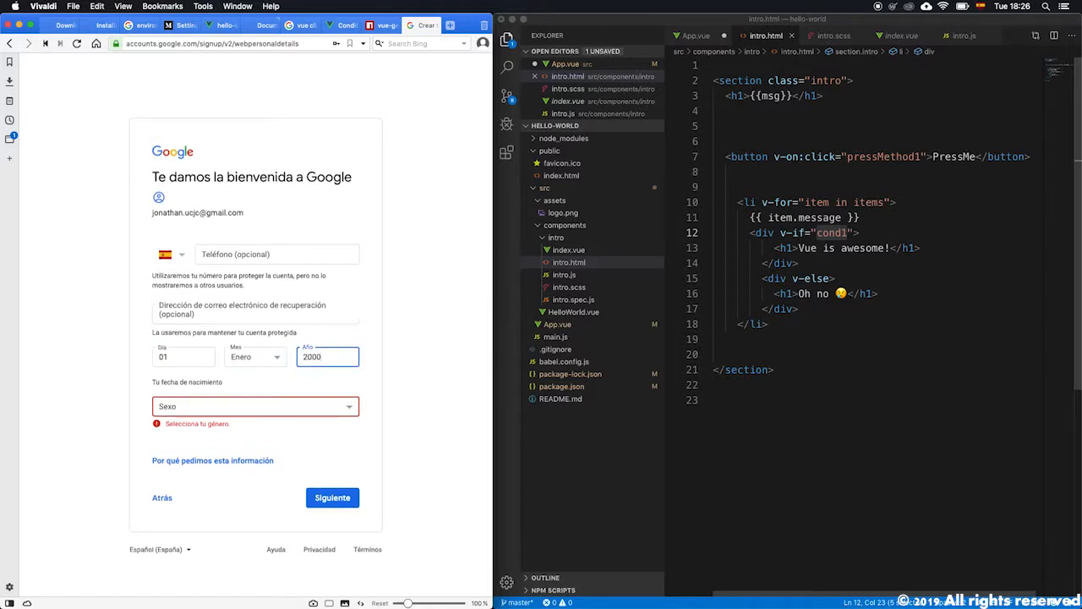
click(254, 409)
click(237, 429)
click(334, 501)
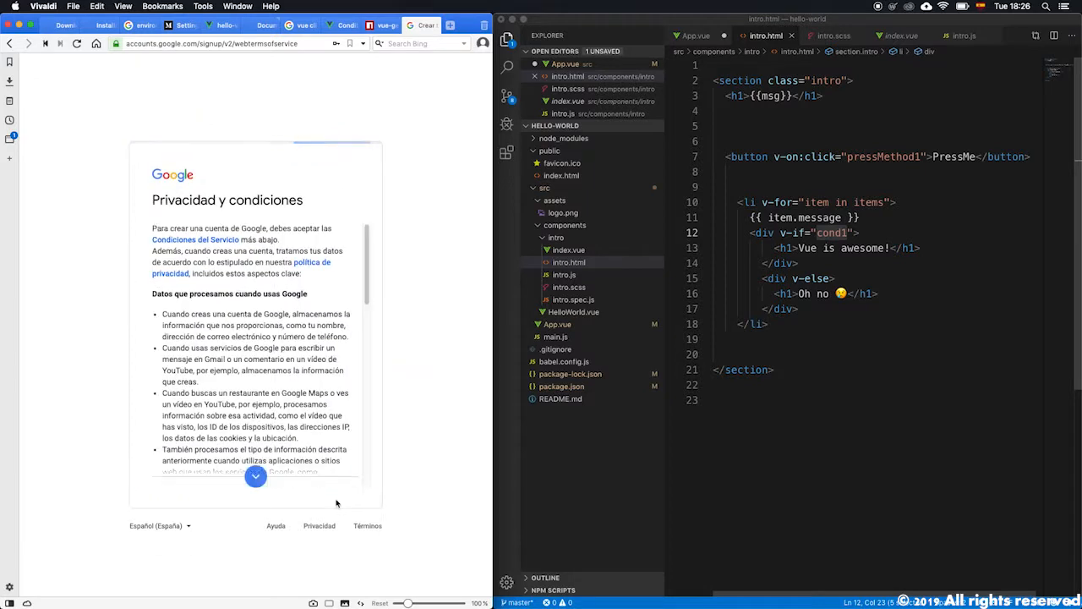
Scroll through the privacy terms, tick both acceptance checkboxes and create the account.
click(255, 476)
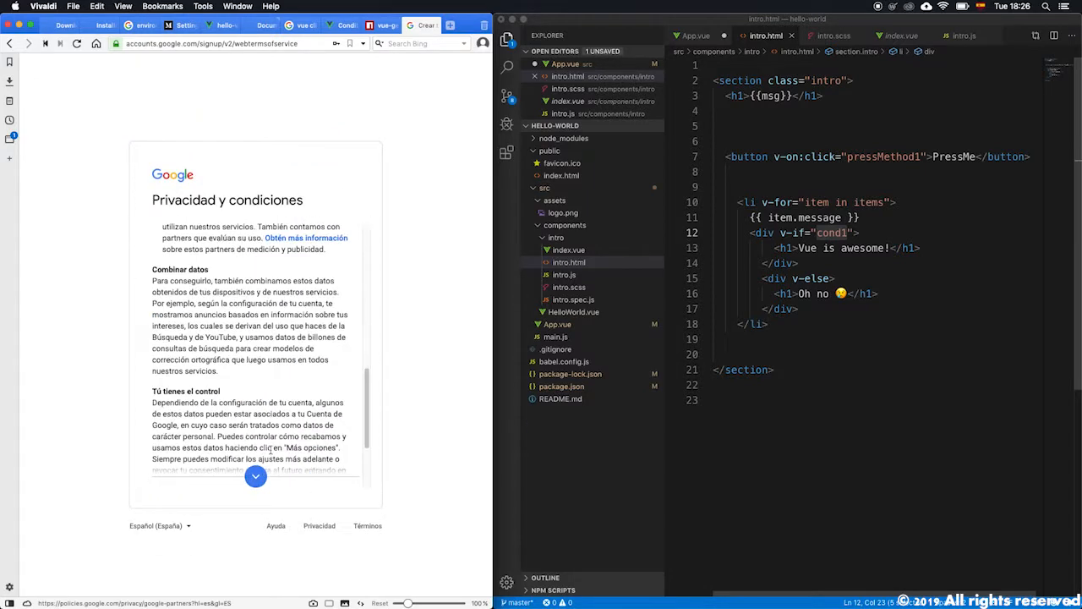
scroll(271, 448, down, 3)
click(157, 409)
click(157, 427)
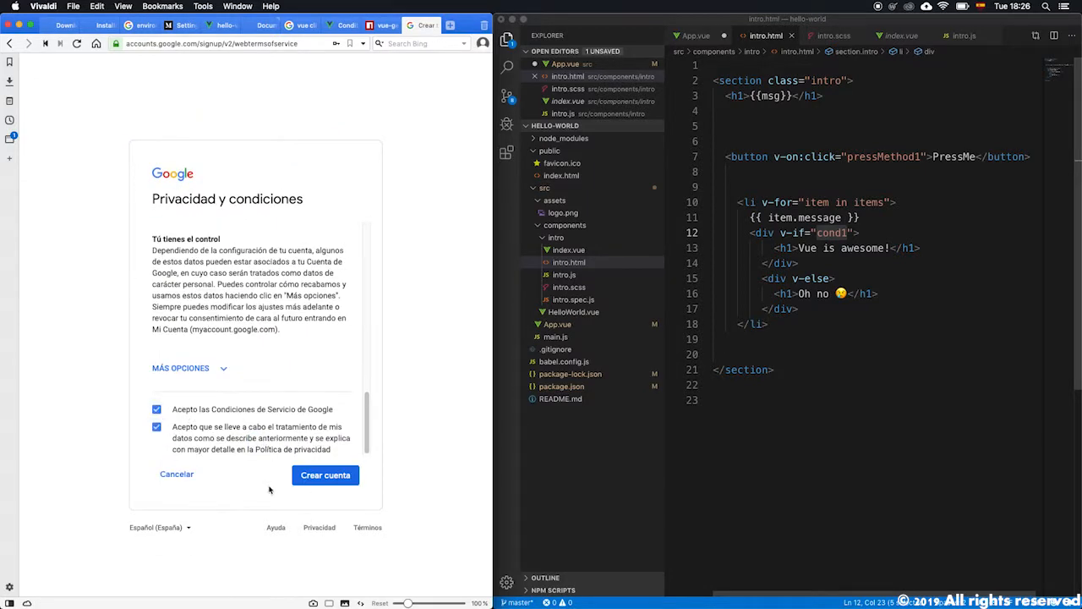
click(316, 475)
click(295, 413)
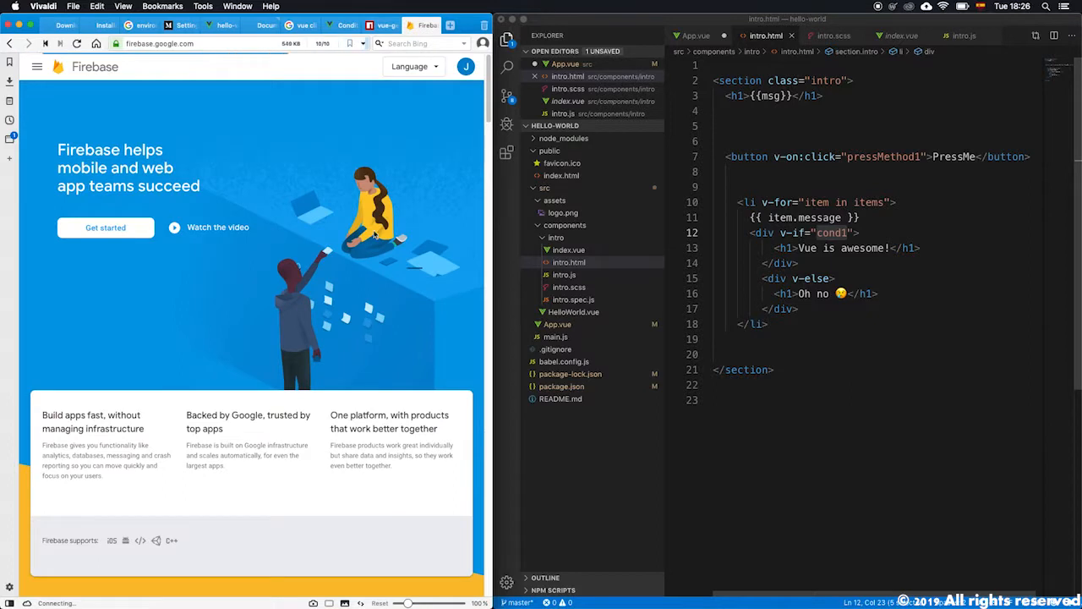
Inspect the signed-in account menu and browse the Firebase home page.
click(465, 72)
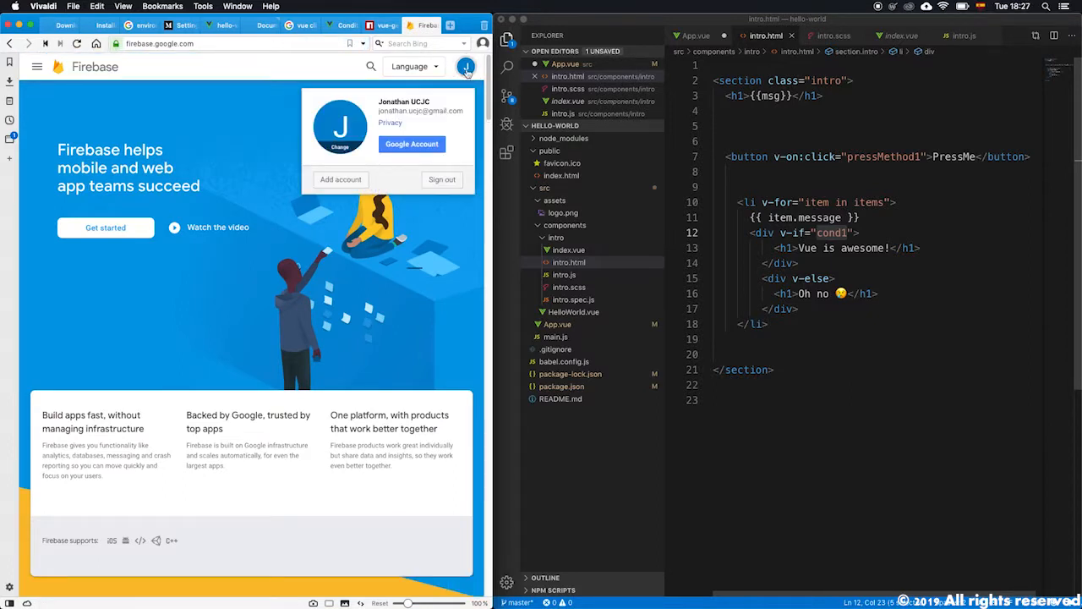
click(466, 71)
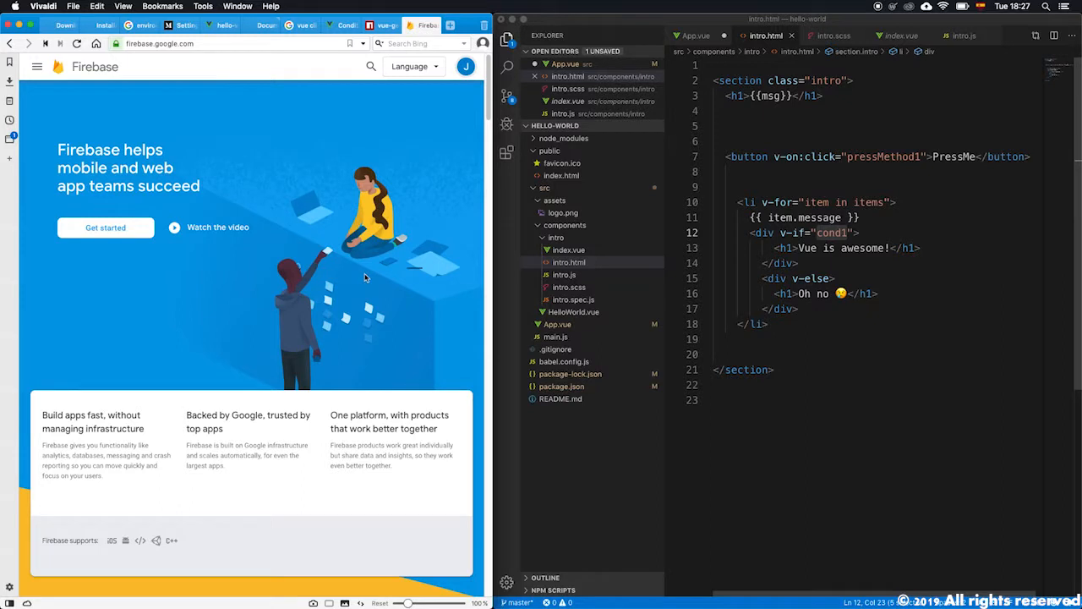
scroll(372, 271, down, 5)
scroll(304, 298, down, 5)
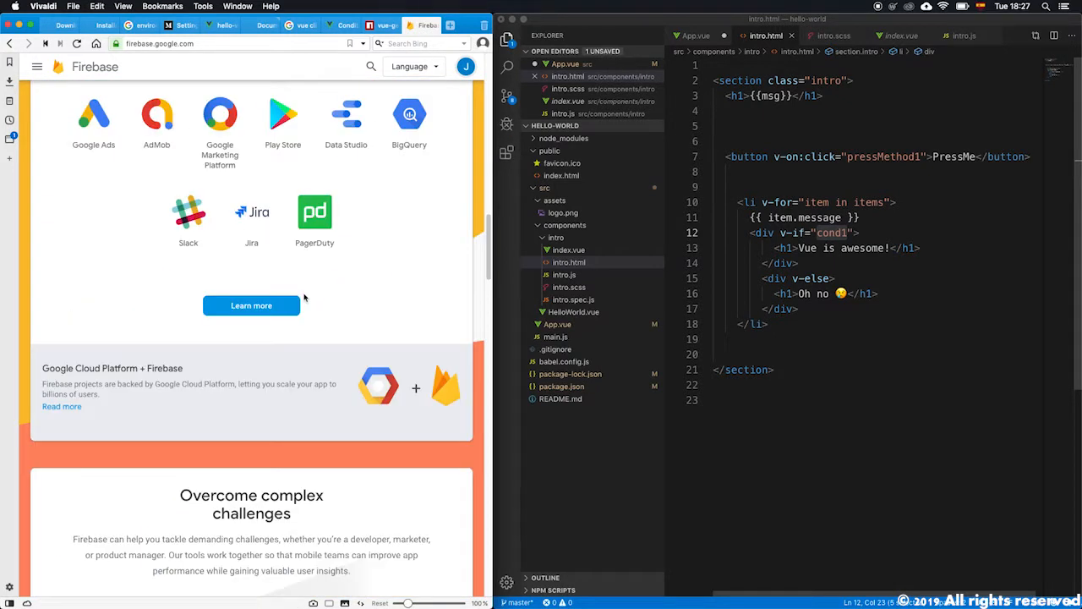
scroll(305, 297, up, 10)
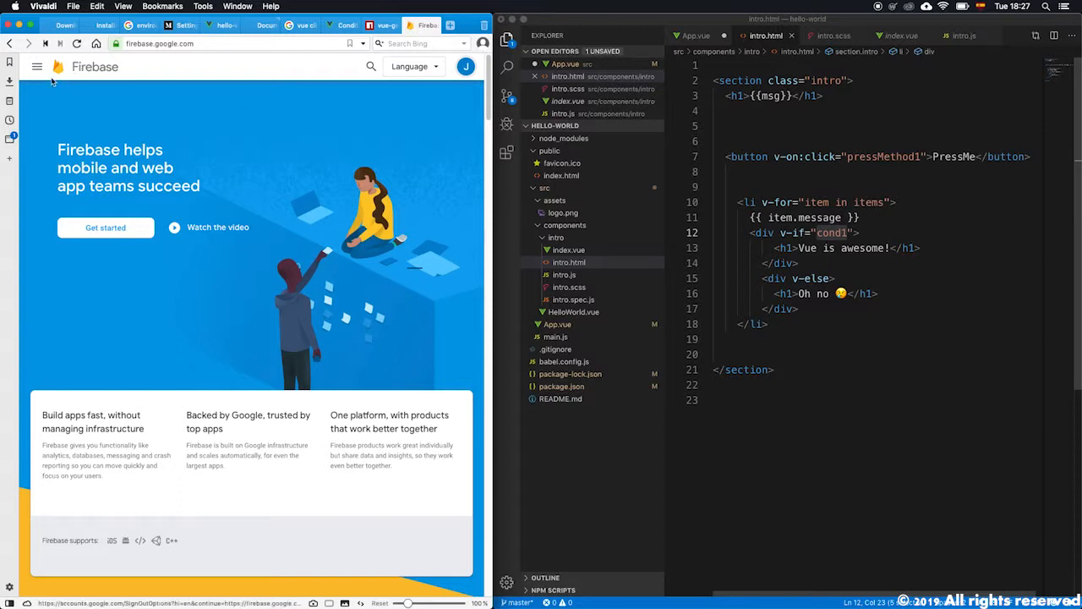
Open the Firebase console via Get started and widen the browser window to fill the screen.
click(138, 239)
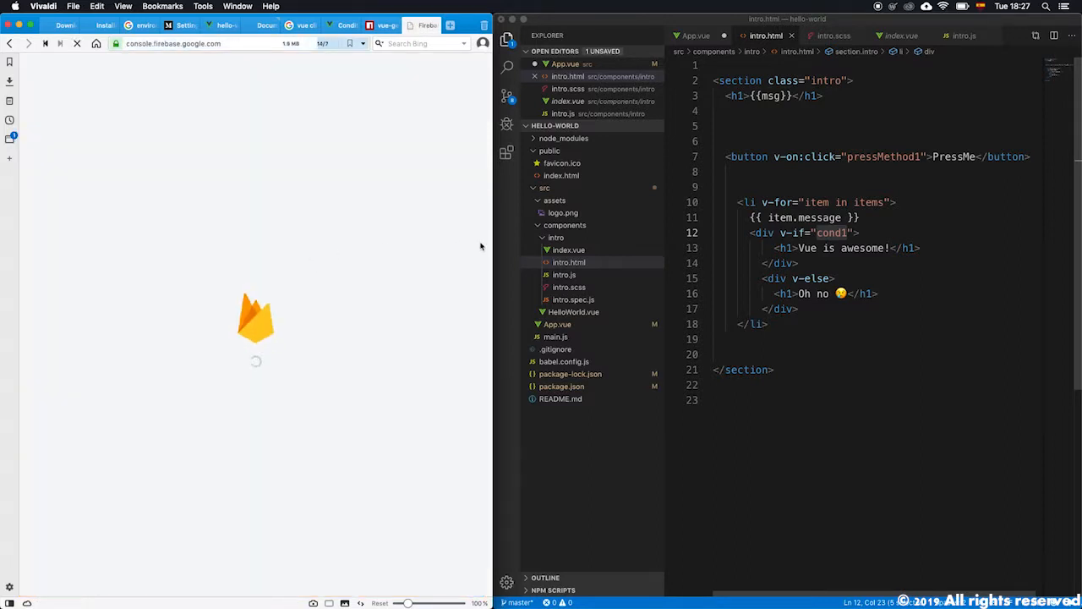
drag(493, 239, 1073, 233)
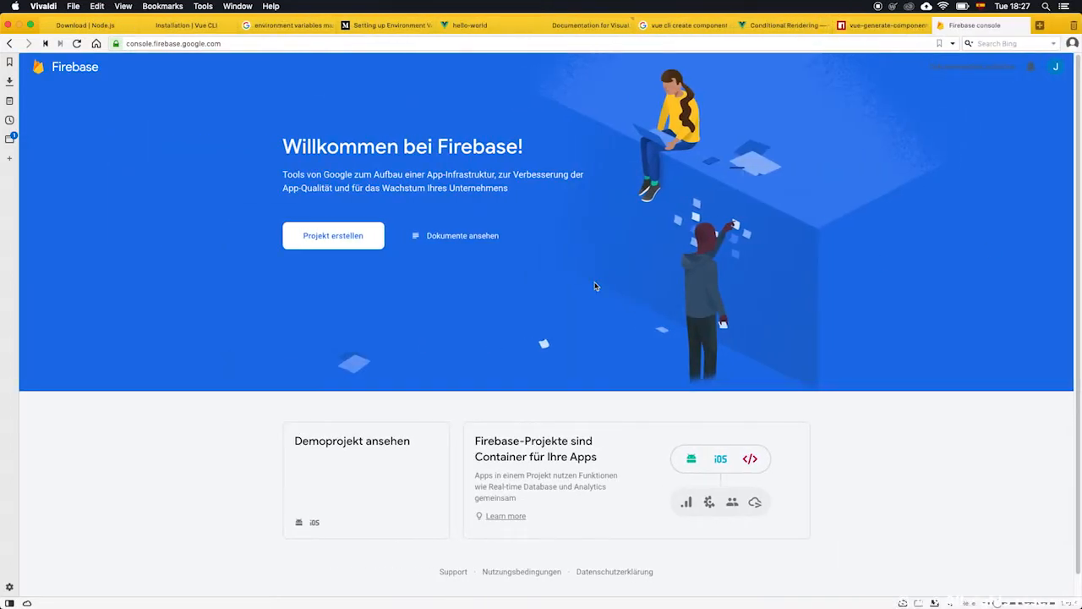
scroll(596, 285, down, 1)
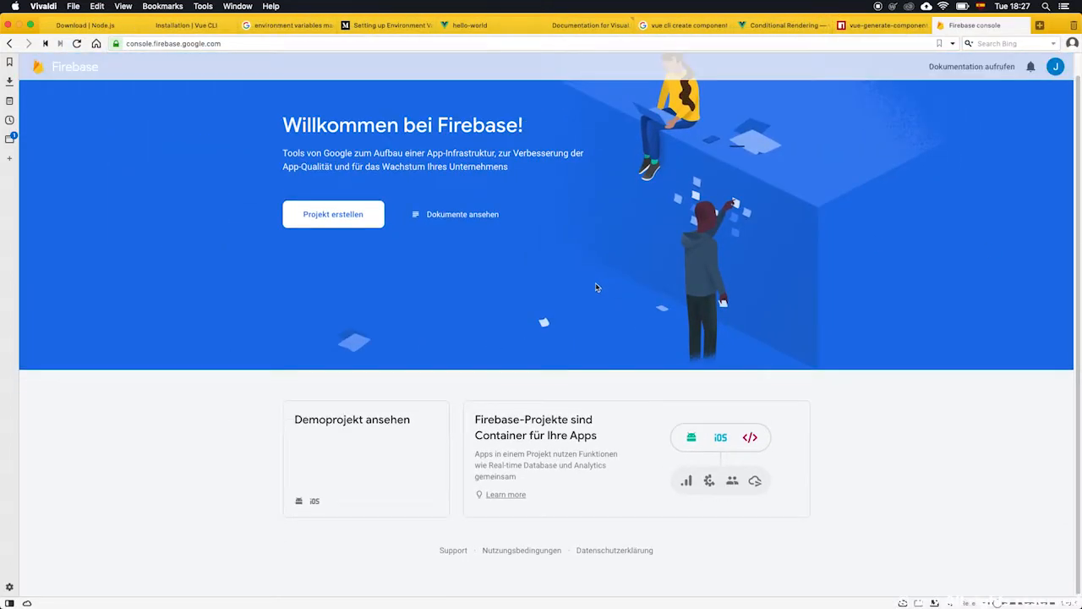
scroll(517, 459, up, 1)
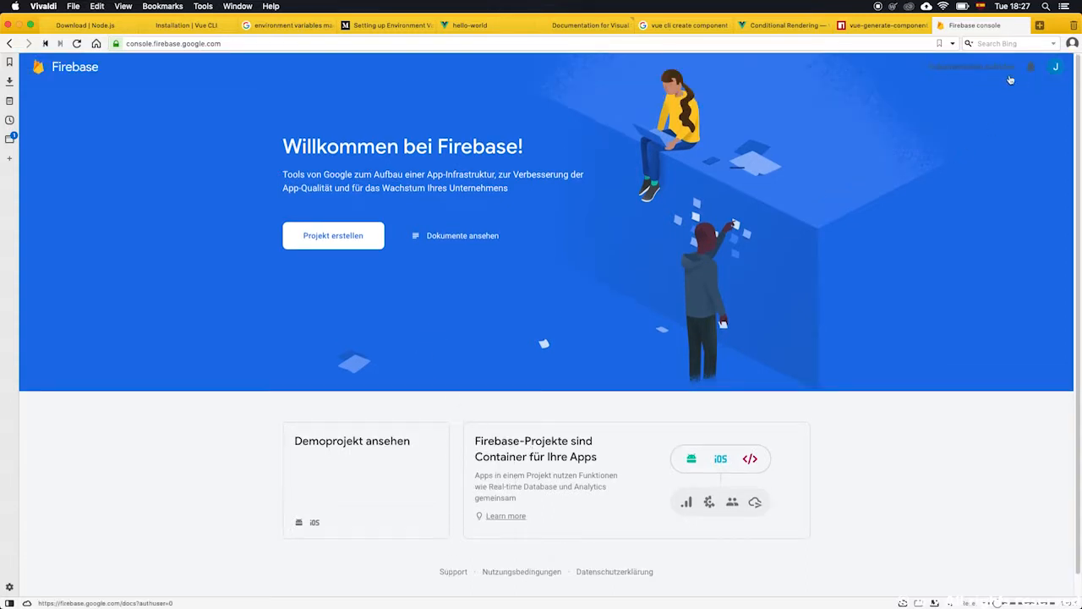
click(1053, 71)
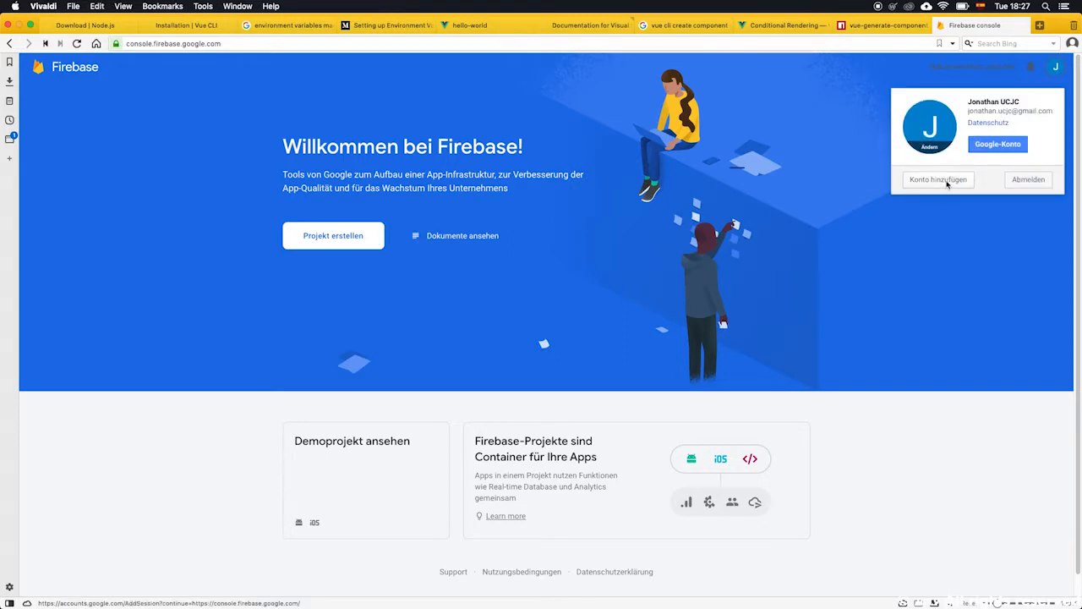
click(945, 180)
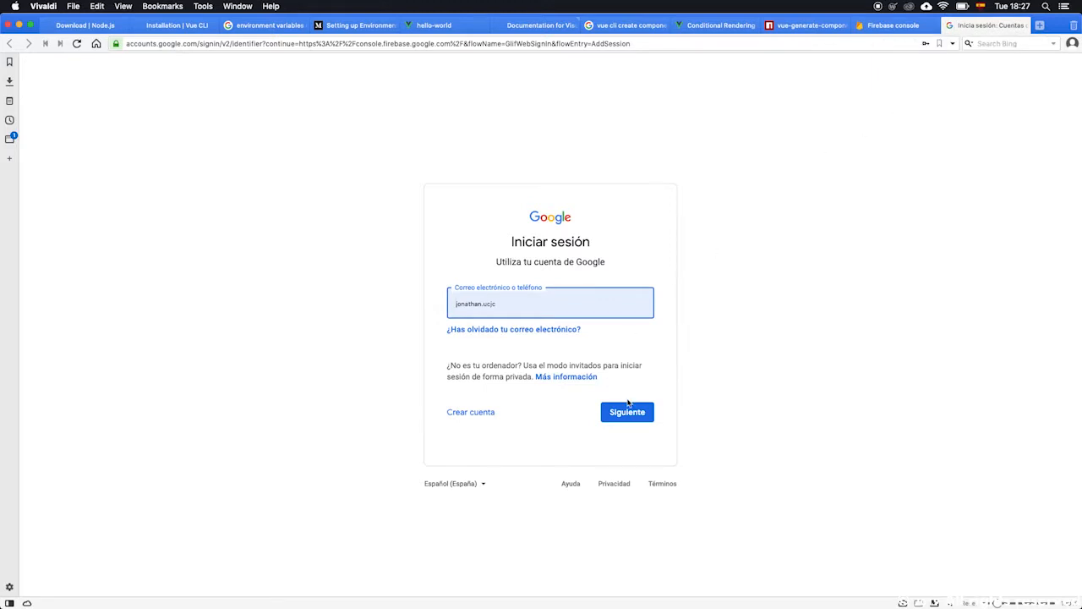
click(949, 26)
click(1055, 67)
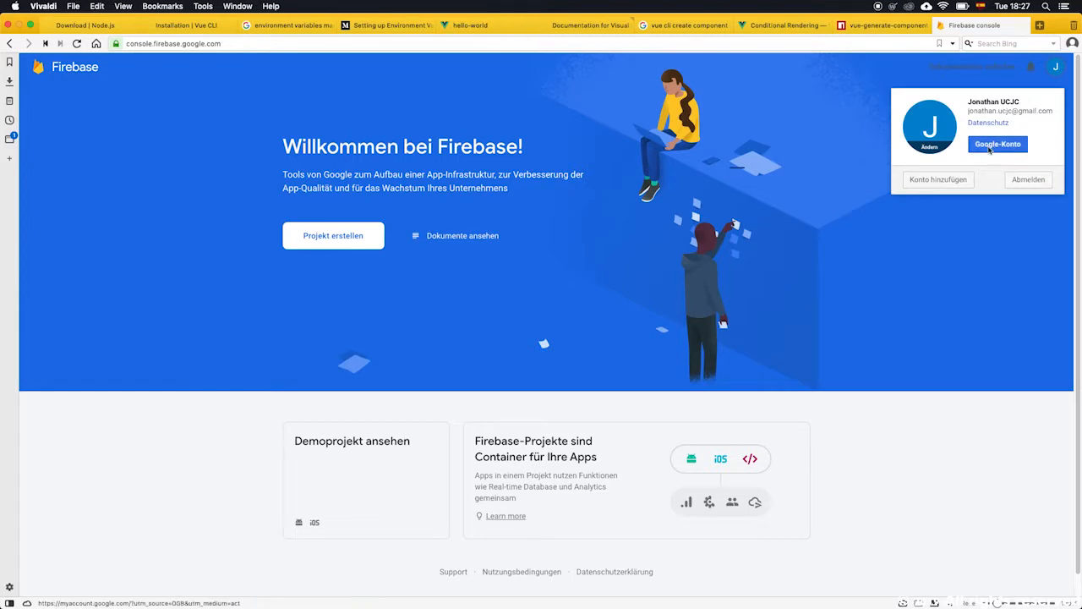
click(684, 152)
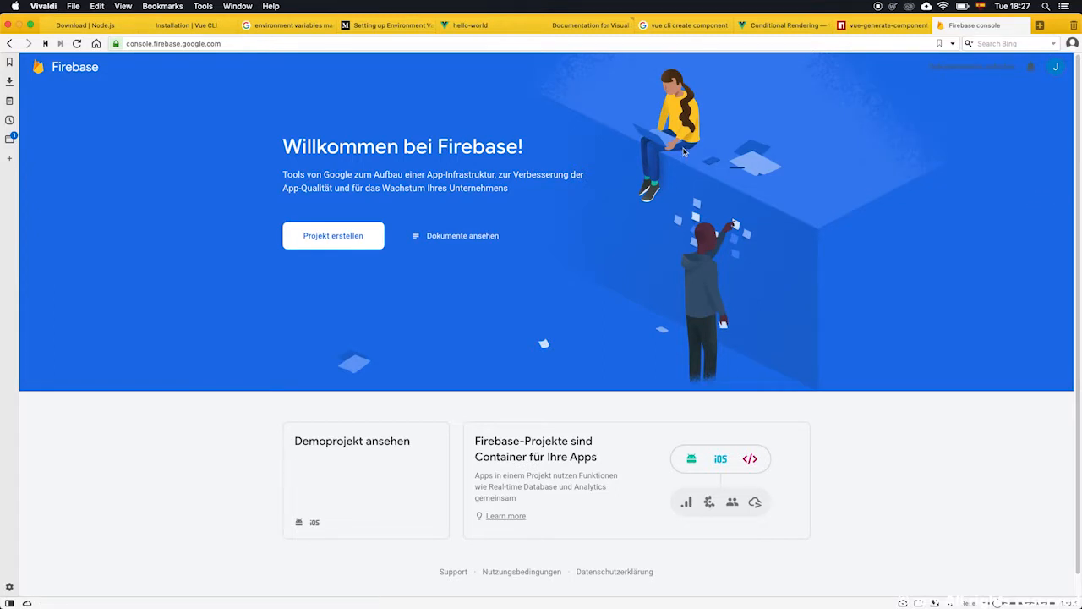
Reload the Firebase console and choose to add an account from the signed-in account menu.
key(super+r)
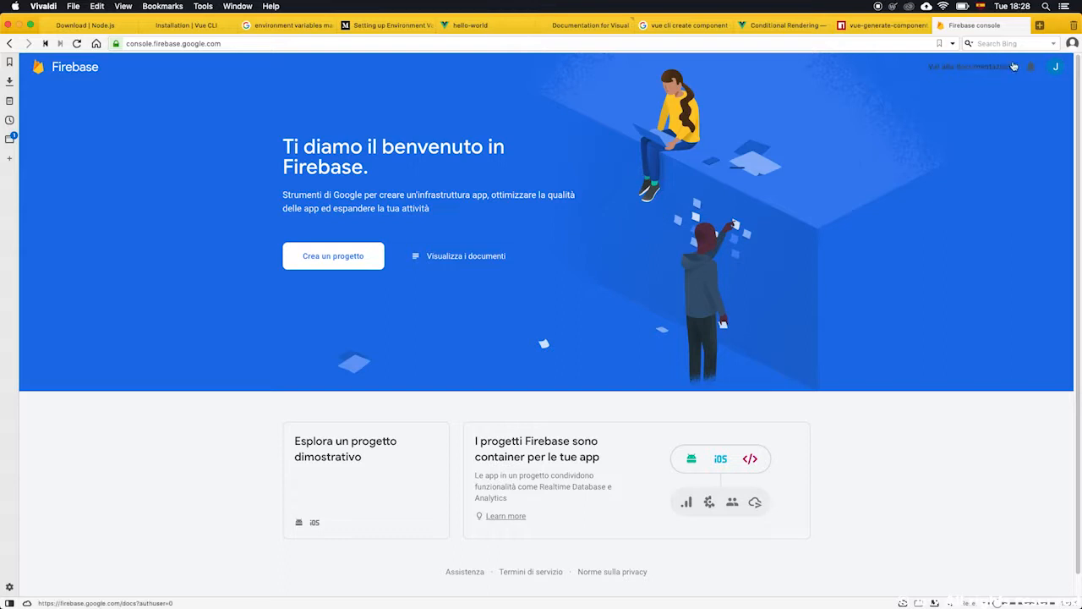
click(1055, 66)
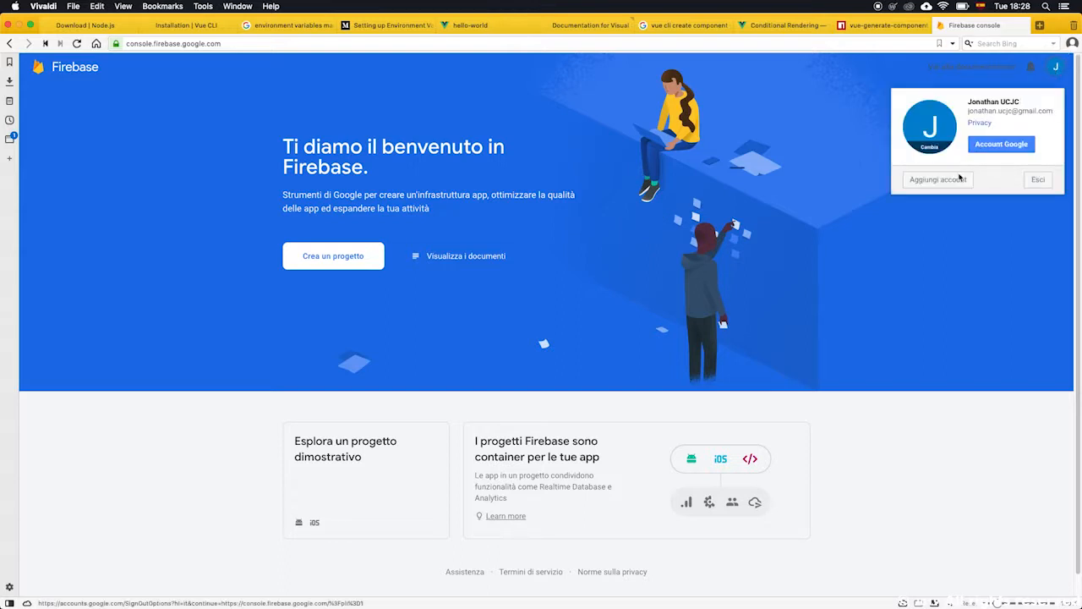
click(940, 185)
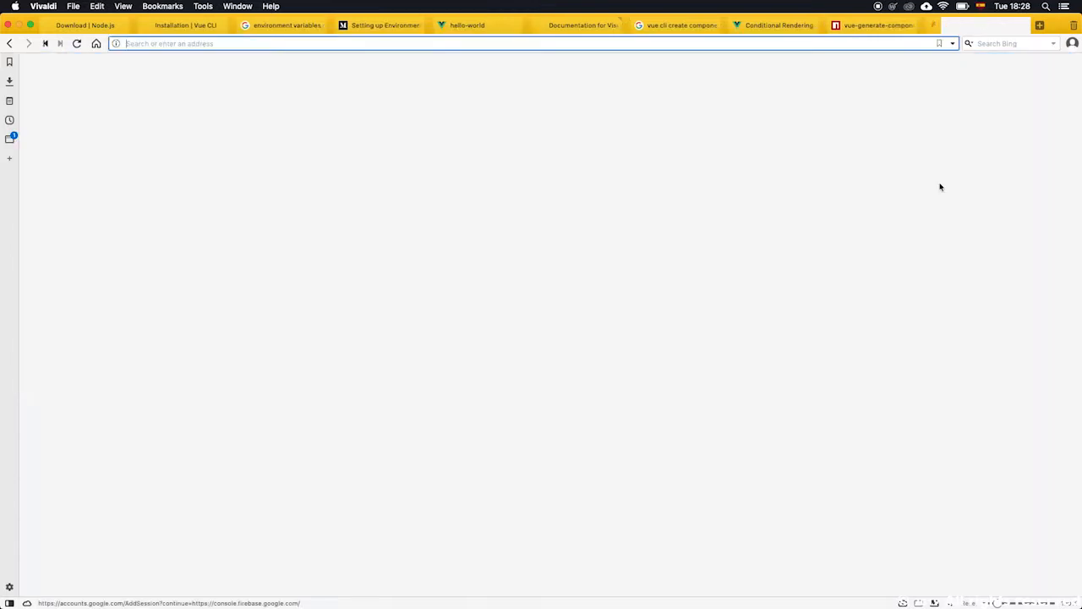
Complete the account sign-in and dismiss the account-protection prompt without adding recovery options.
click(624, 412)
click(627, 363)
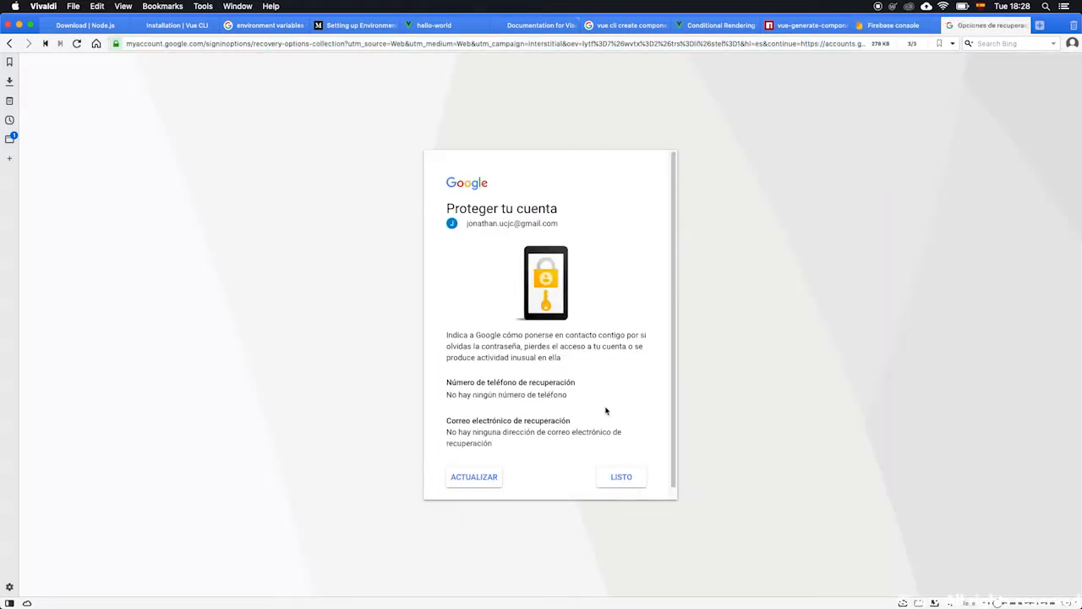
scroll(625, 470, down, 1)
click(620, 470)
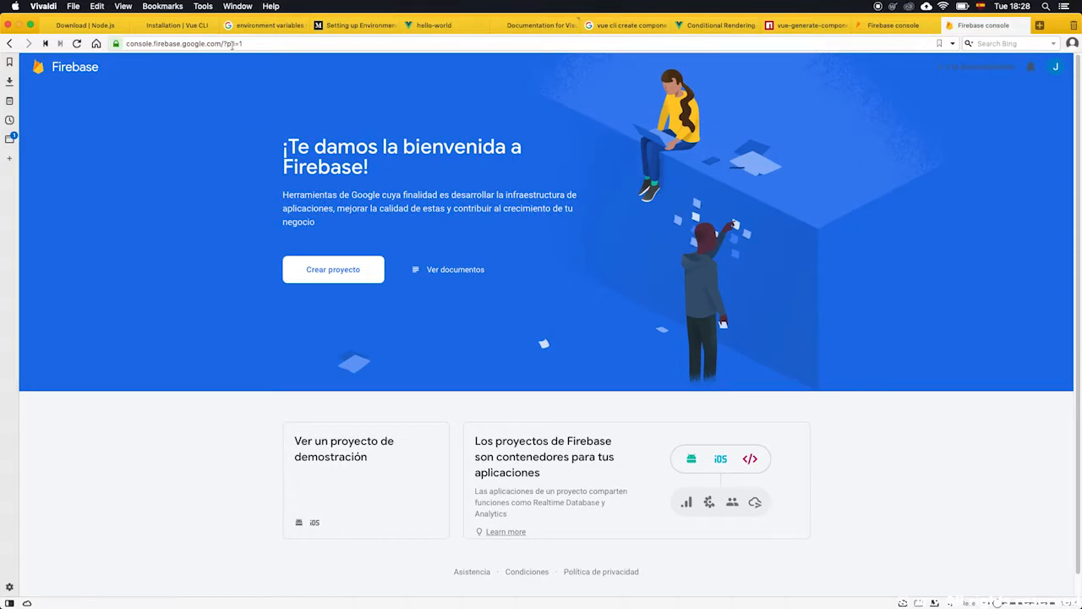
Open the Google Account settings from the account menu and browse its Home, Personal info and Data & personalisation pages.
click(1054, 66)
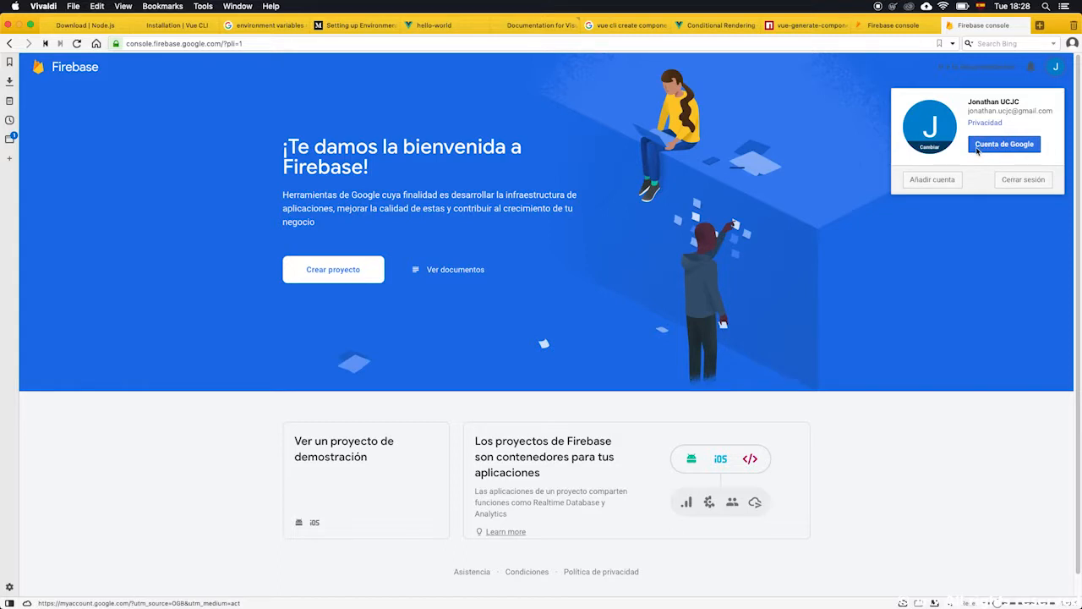
click(995, 145)
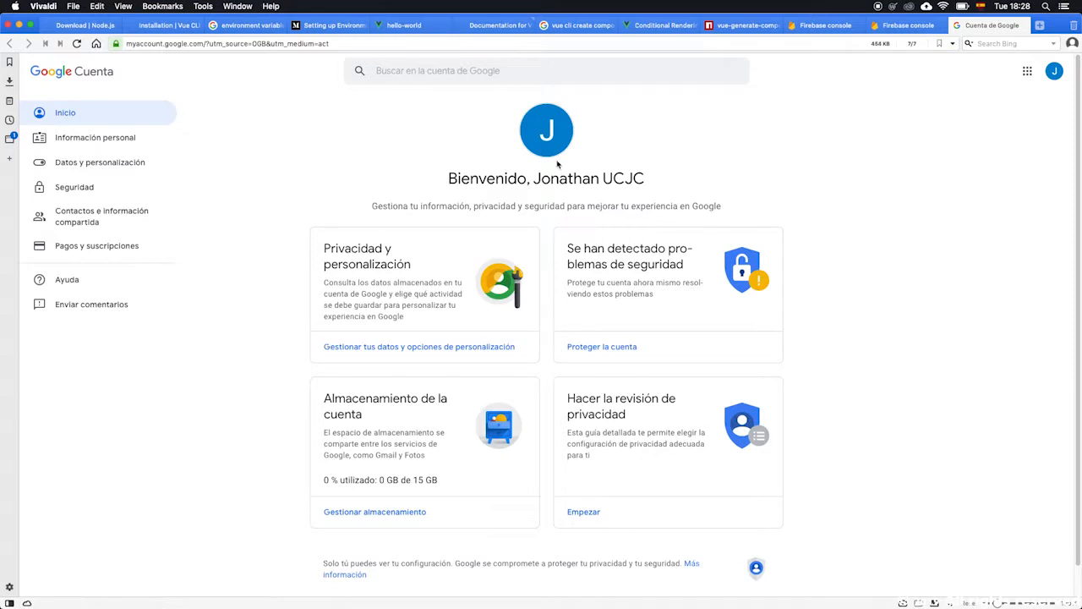
scroll(170, 284, down, 1)
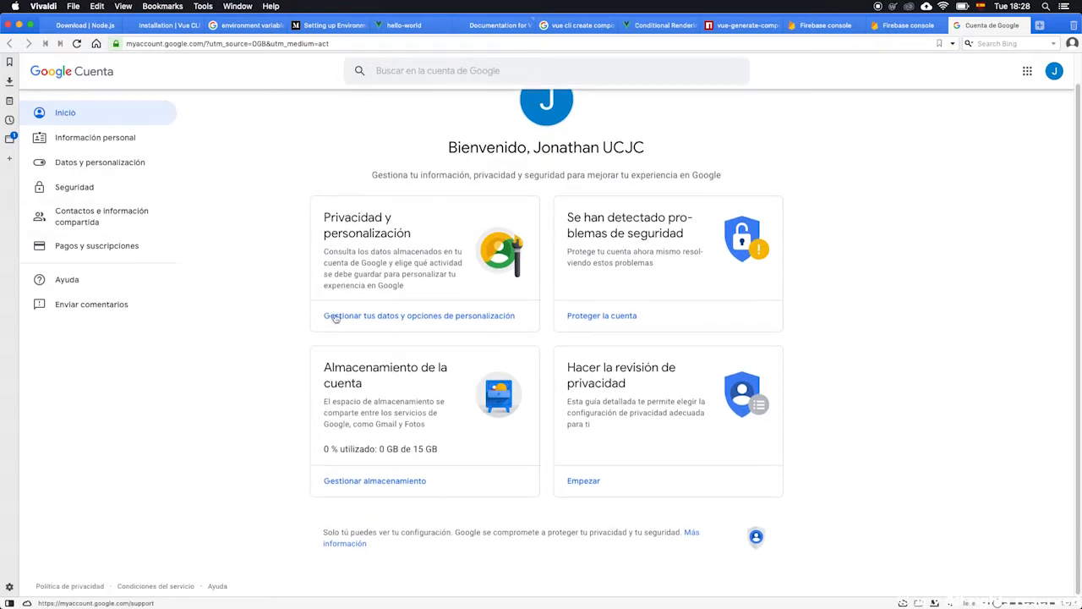
scroll(389, 423, up, 1)
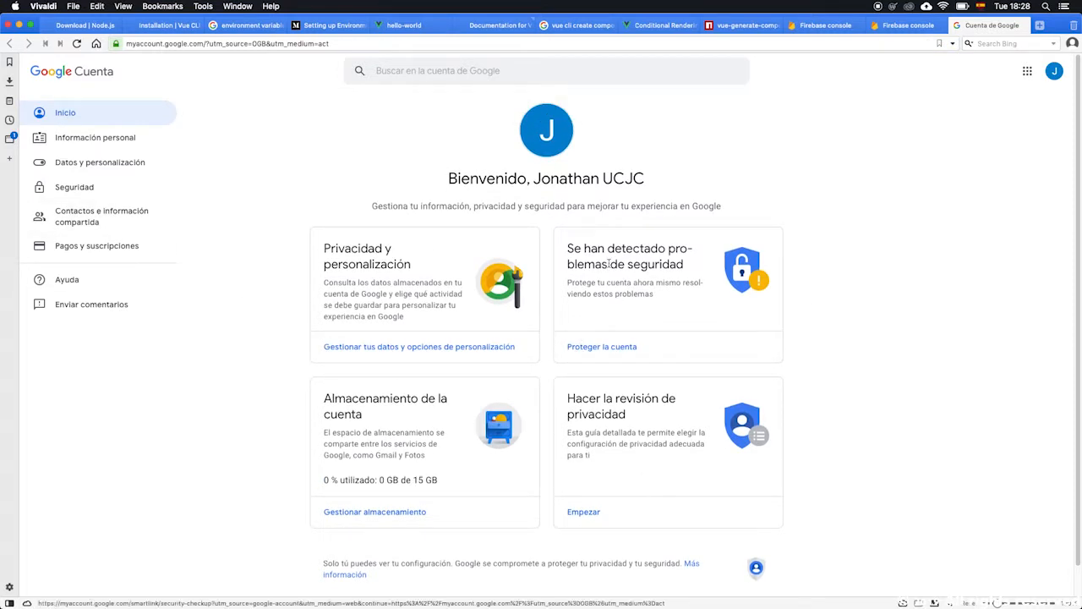
click(106, 142)
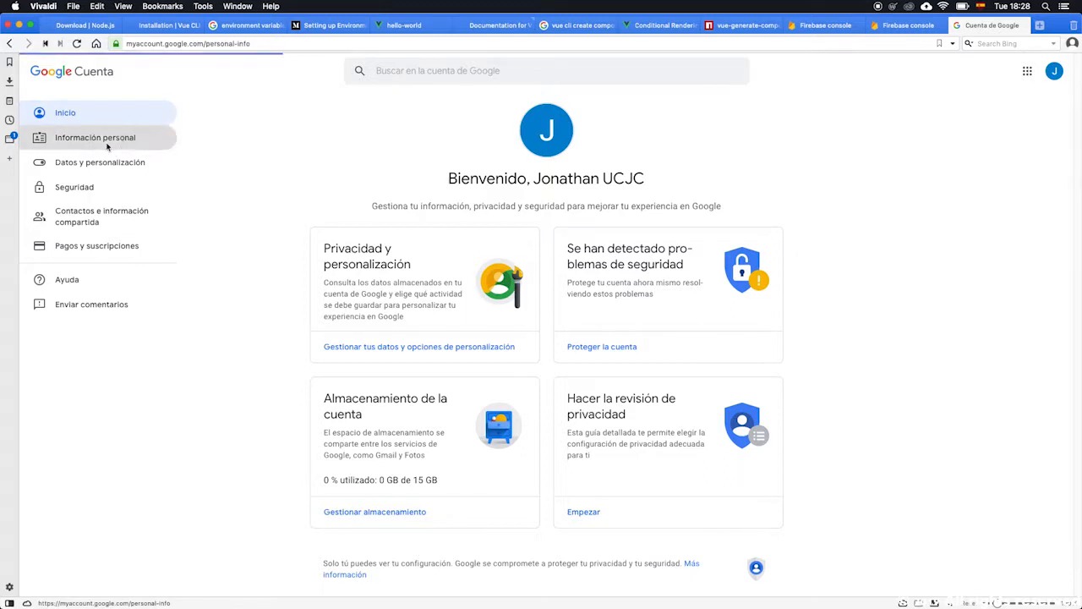
scroll(508, 398, down, 2)
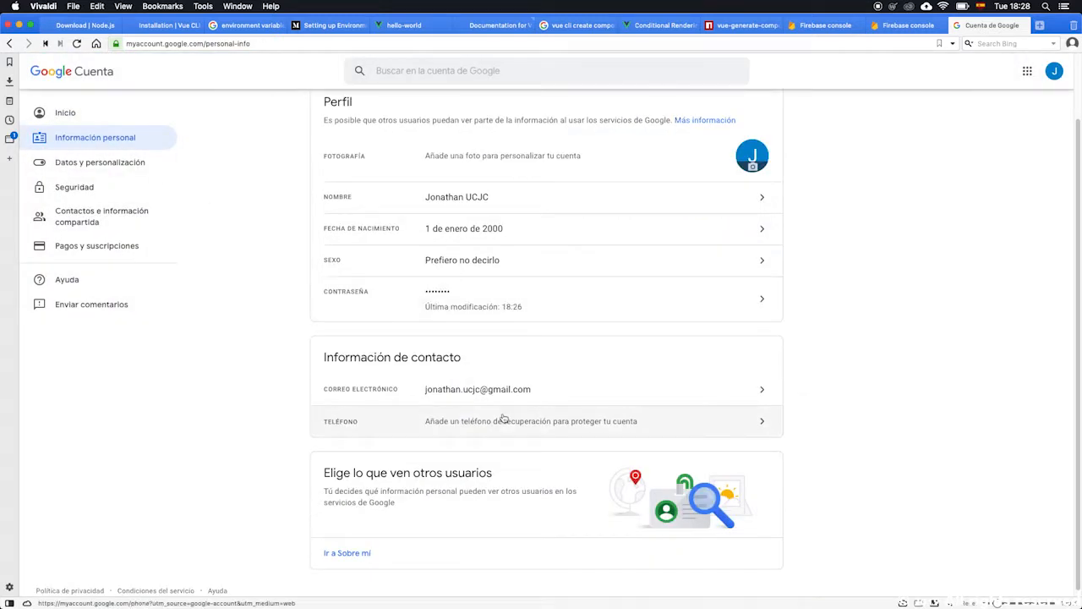
scroll(504, 417, down, 1)
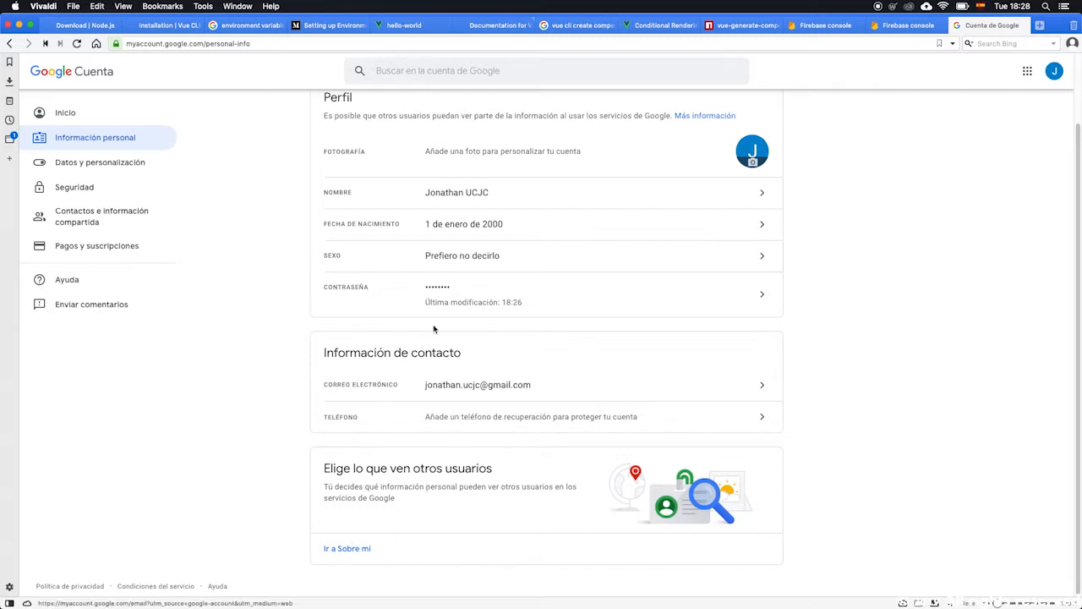
scroll(220, 229, up, 2)
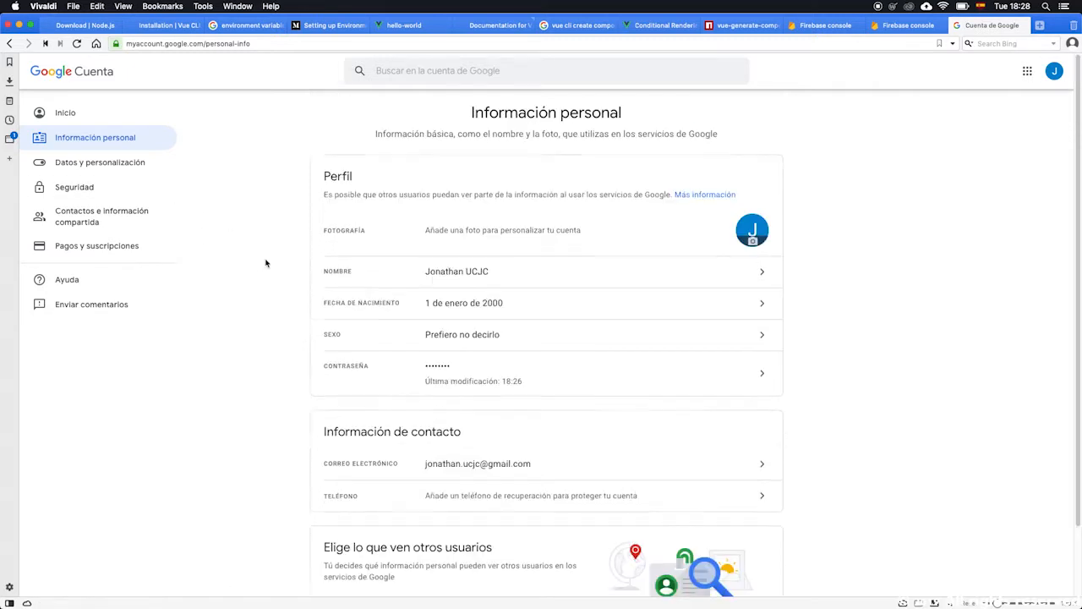
click(100, 163)
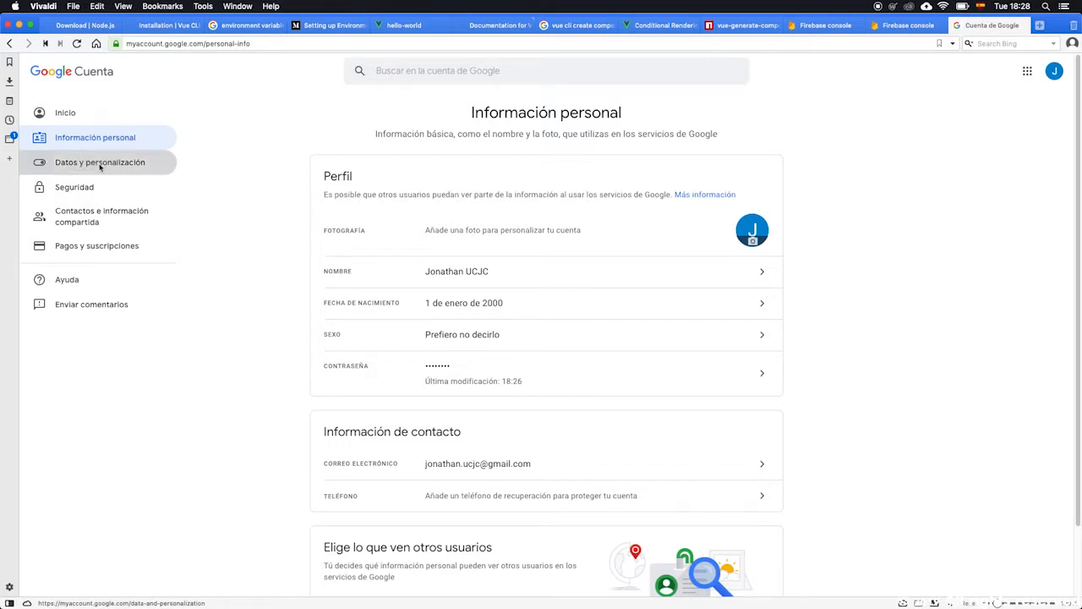
scroll(484, 351, down, 10)
scroll(483, 351, down, 7)
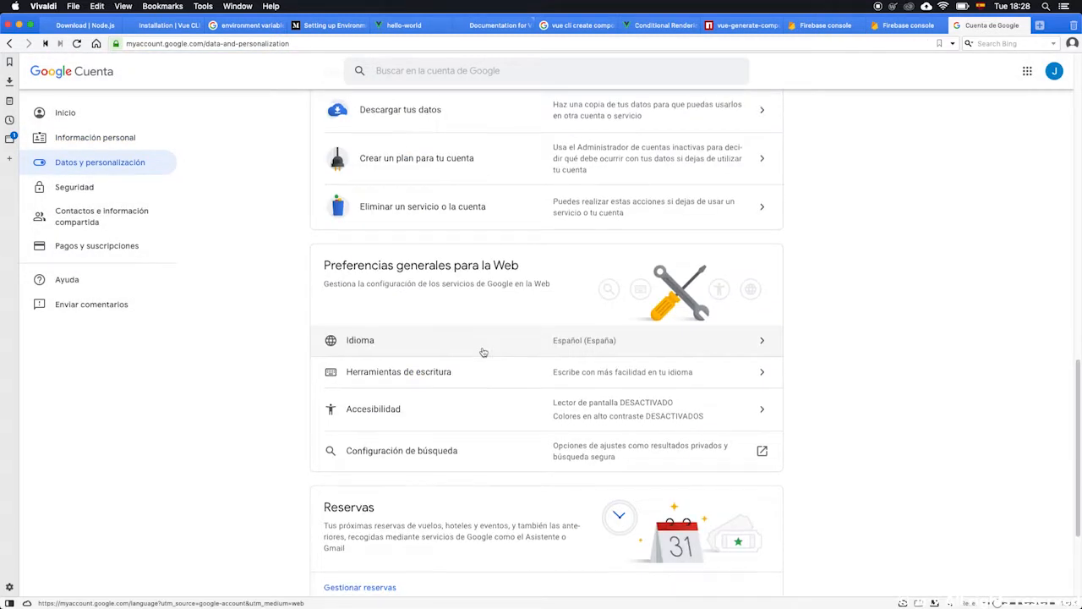
Change the account's default language to English.
click(731, 171)
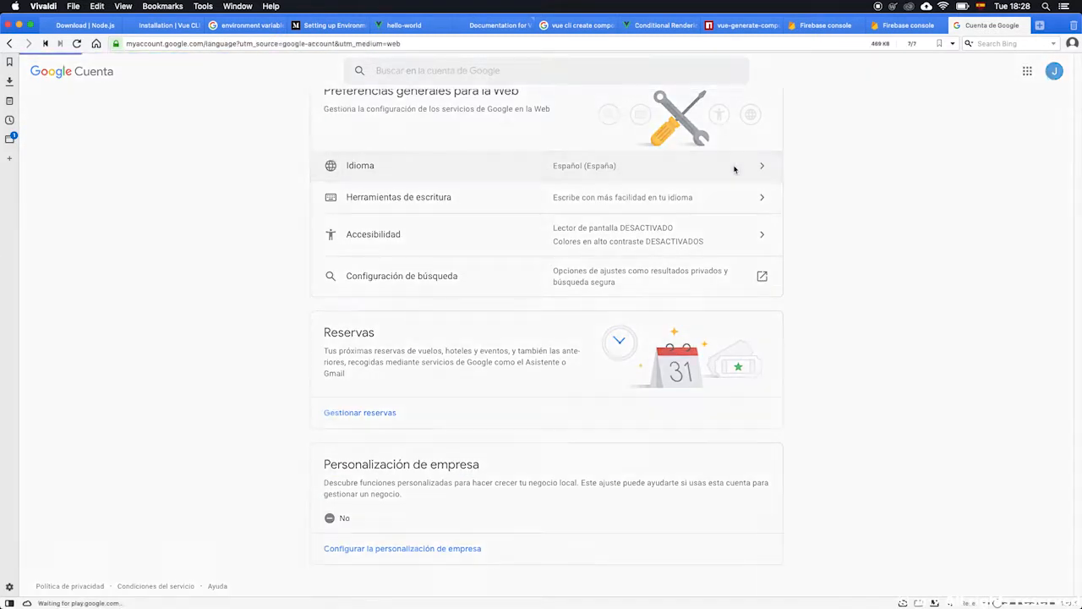
click(706, 214)
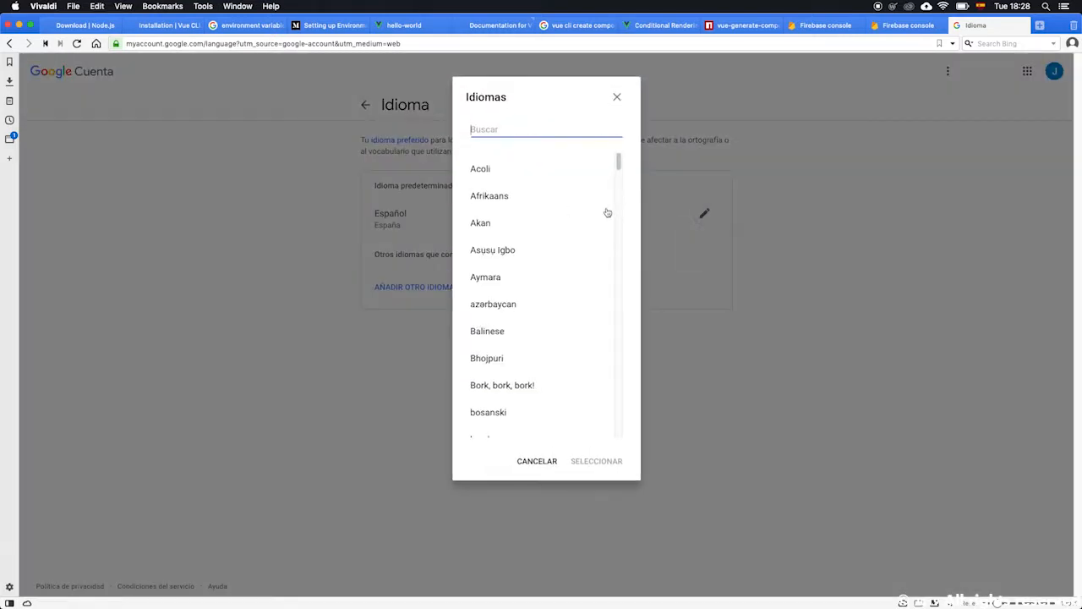
drag(618, 160, 618, 198)
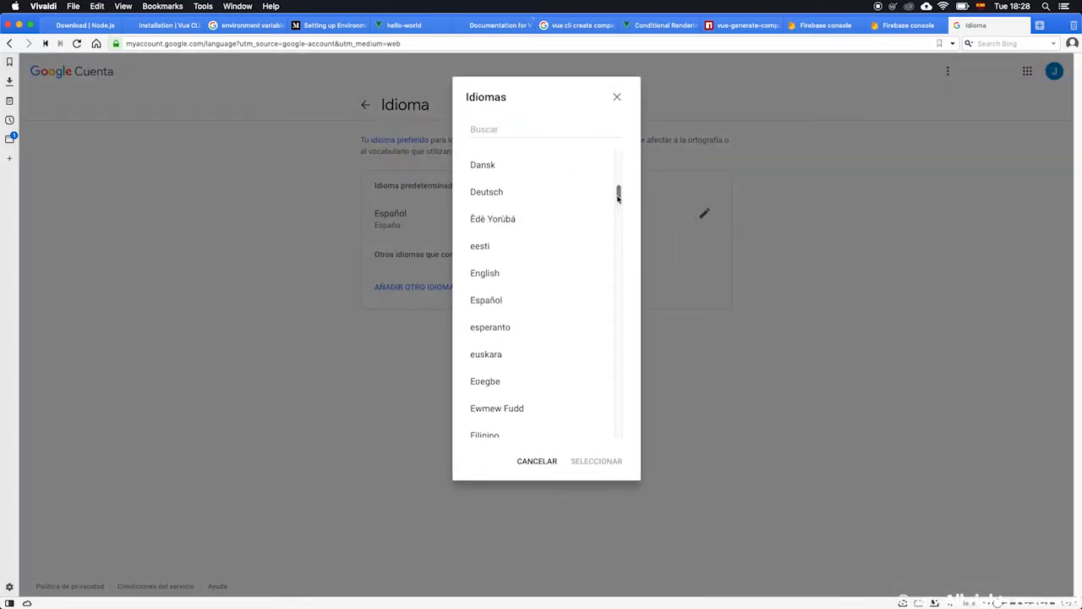
click(510, 272)
click(597, 460)
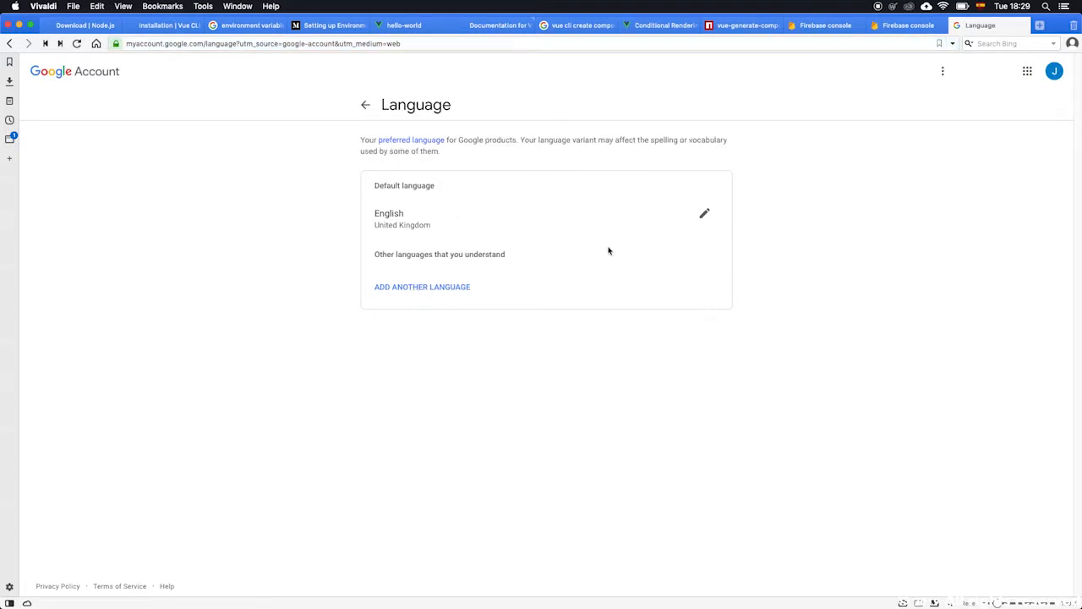
Review the account's Home, Personal info and Security pages in the new language.
click(365, 103)
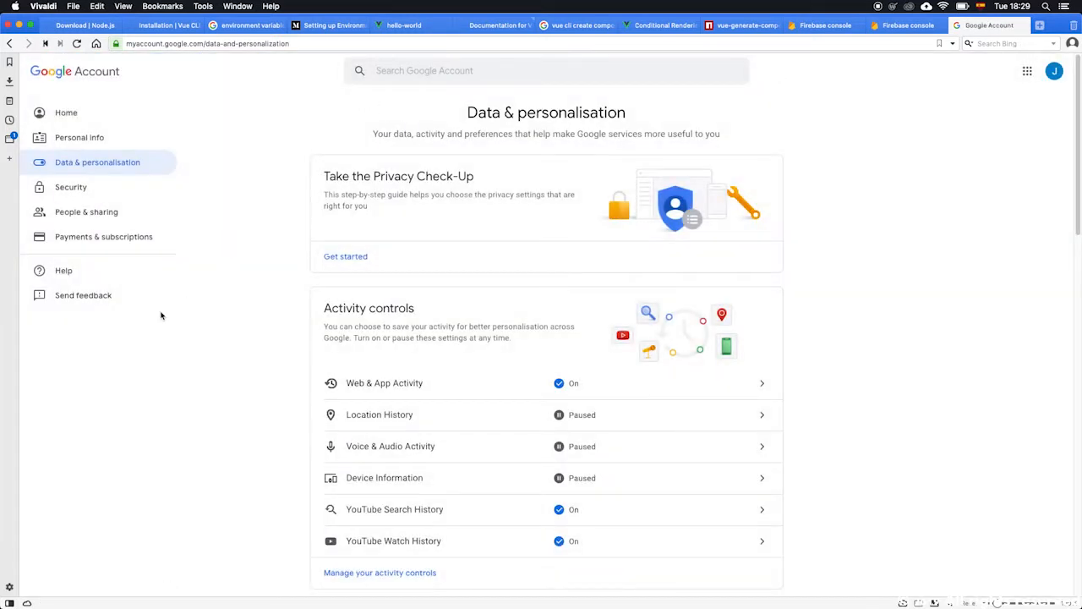
click(95, 113)
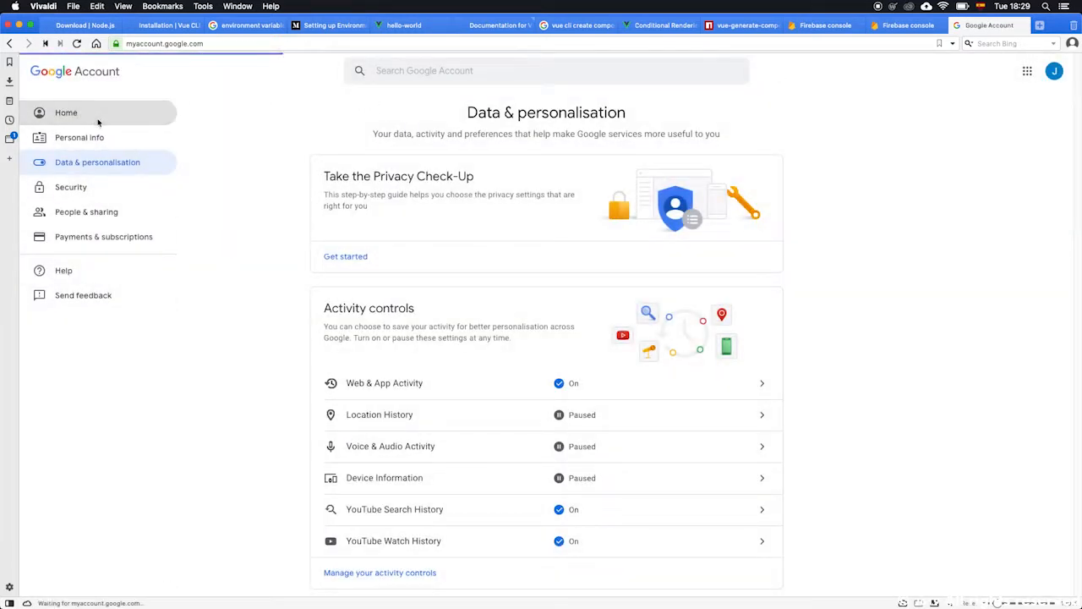
scroll(724, 290, down, 1)
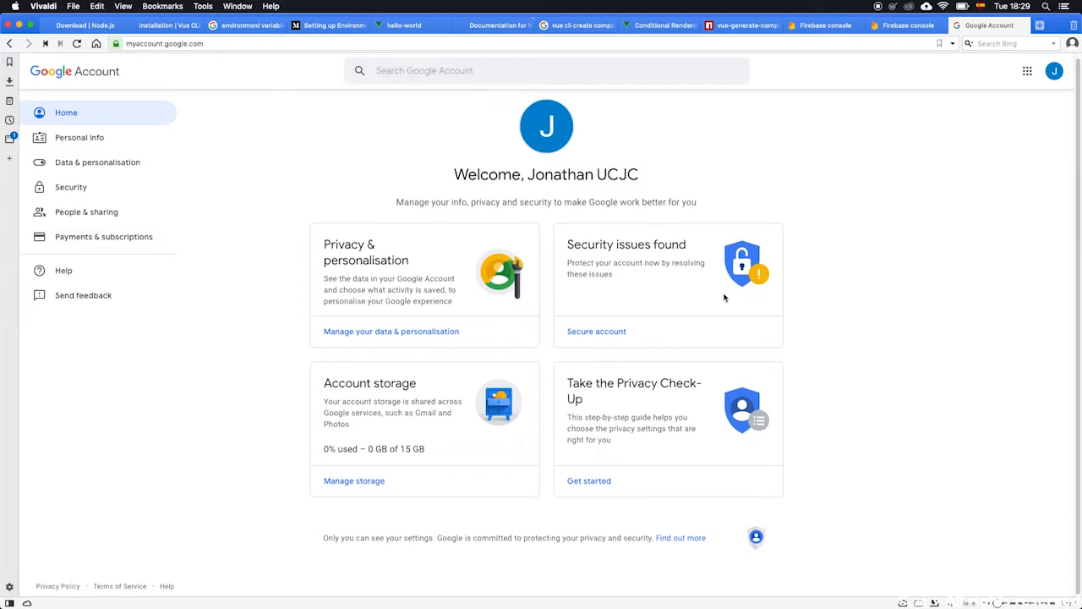
click(95, 139)
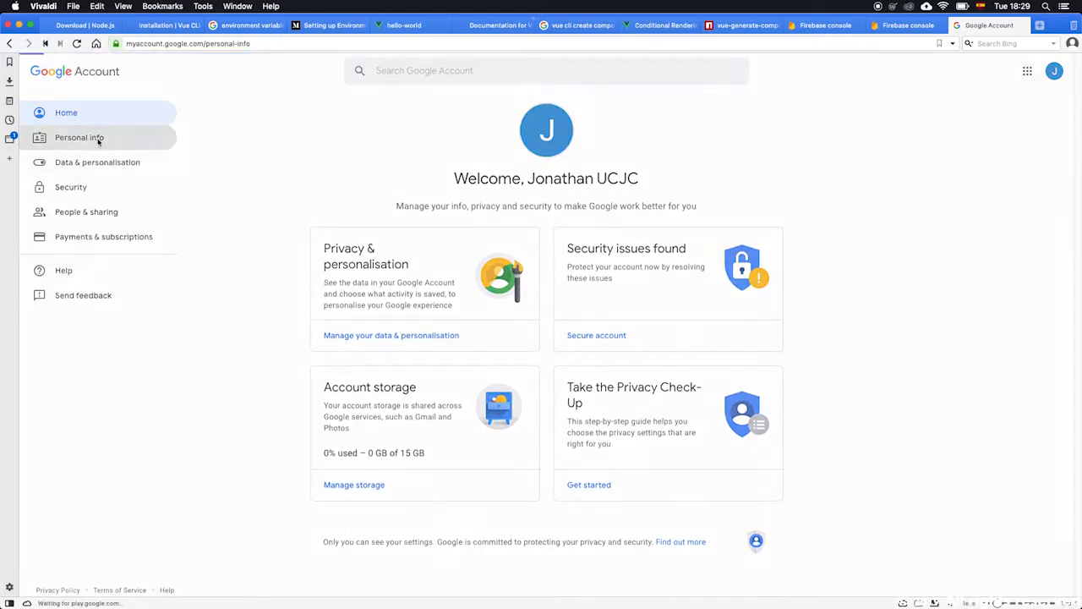
scroll(229, 399, down, 2)
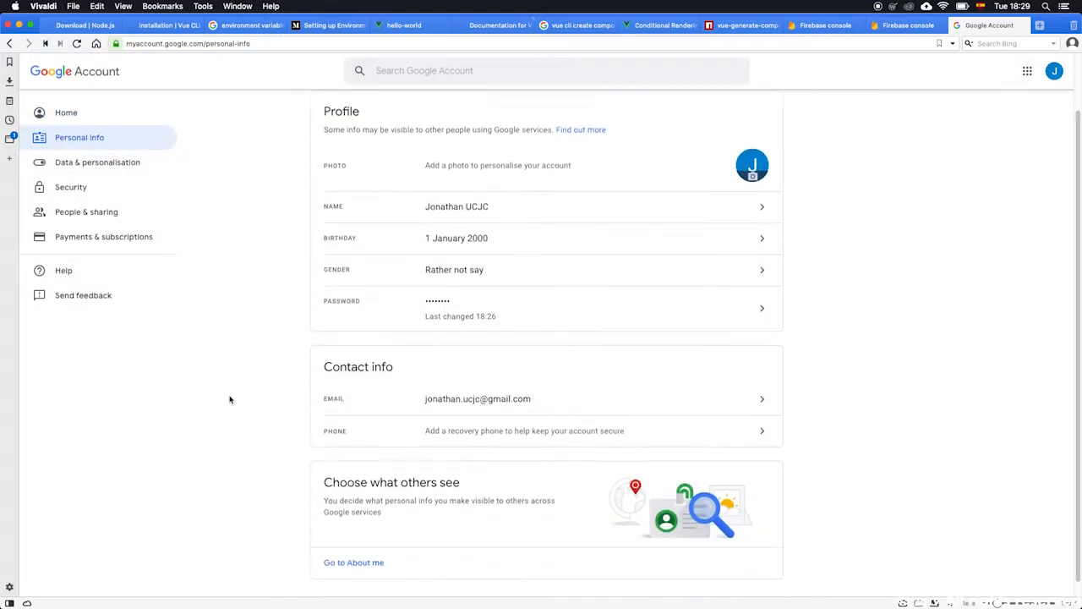
scroll(229, 399, down, 1)
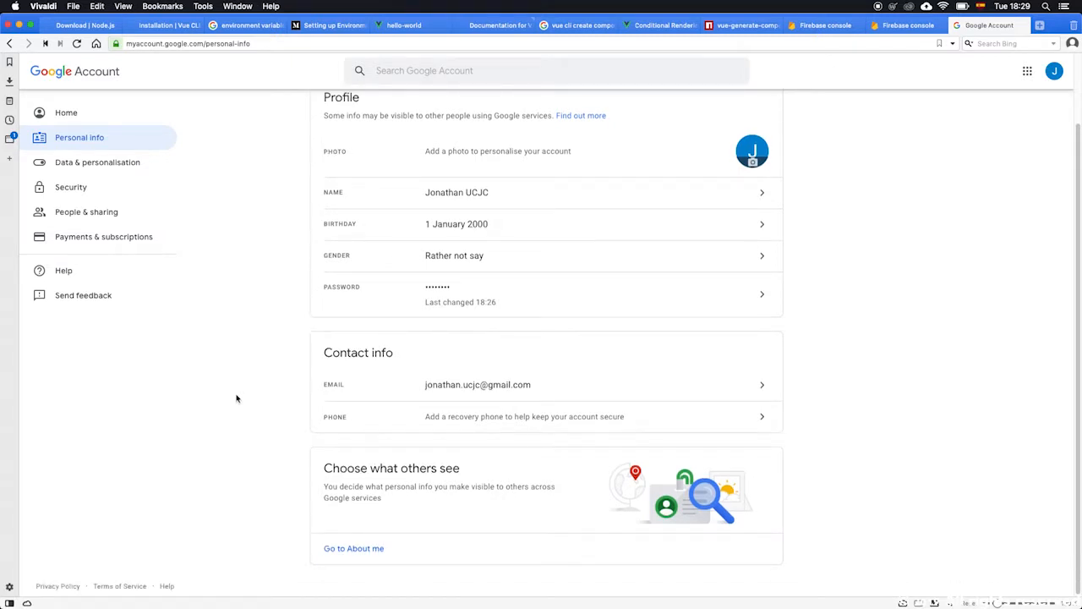
scroll(237, 397, up, 2)
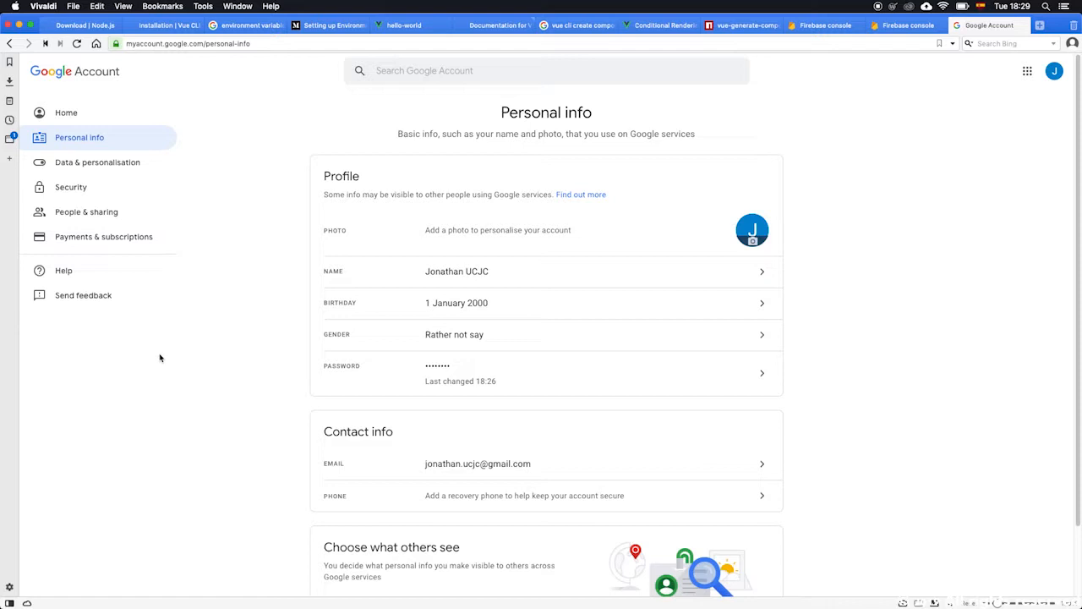
click(76, 188)
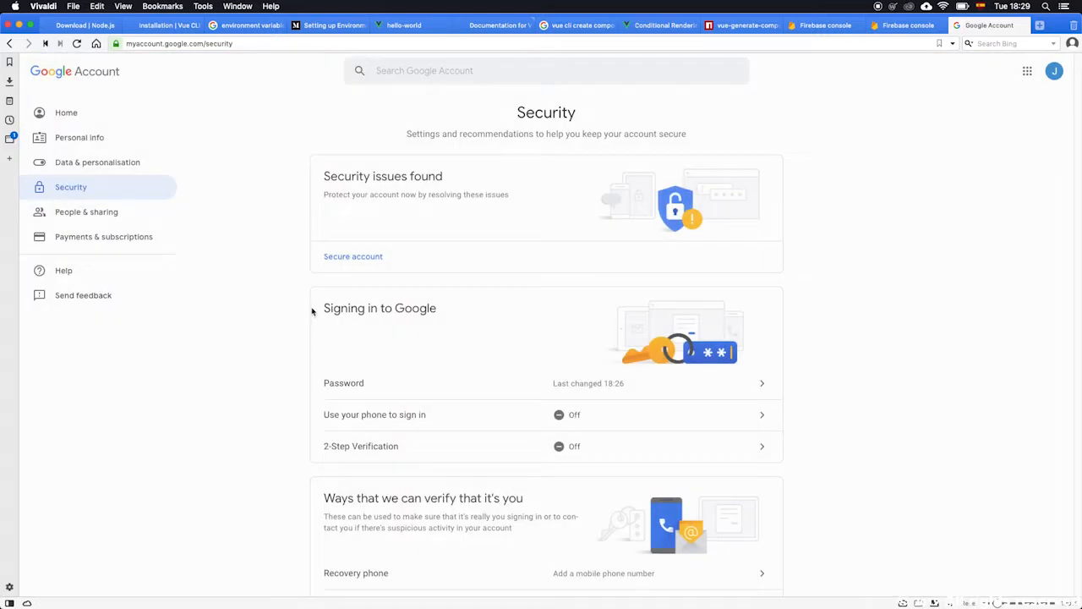
scroll(296, 323, down, 3)
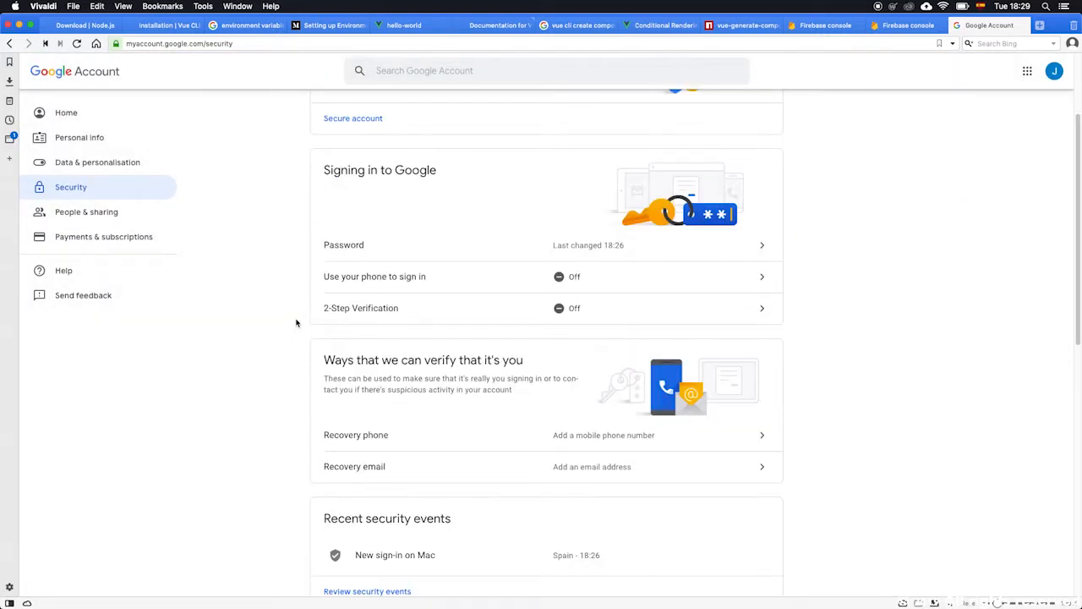
scroll(296, 322, down, 2)
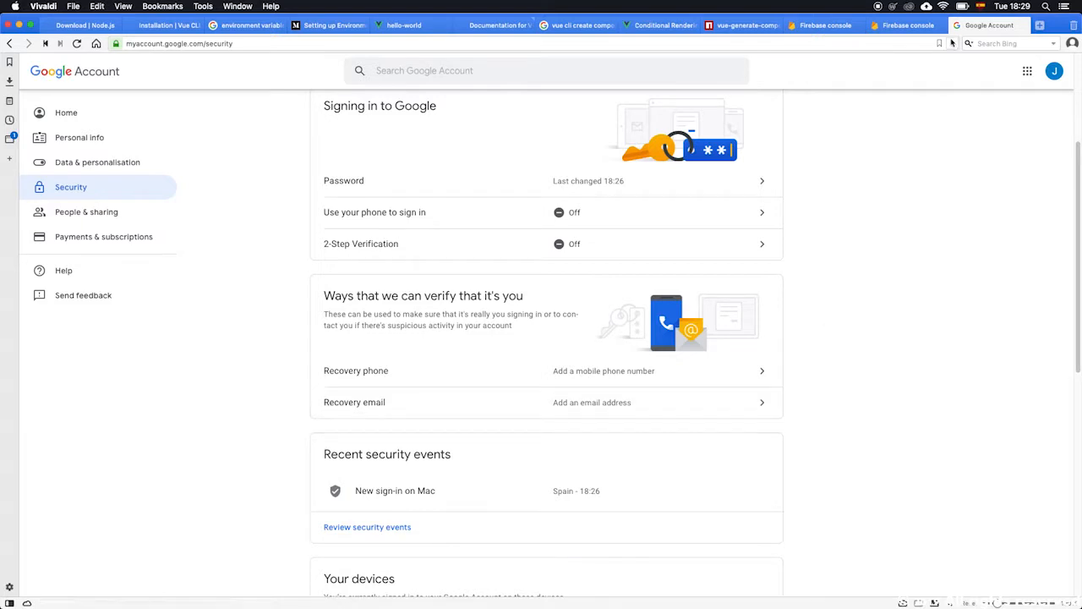
Reload the Firebase console and start a new project named VueFirebaseTutorial, accepting the Firebase terms.
click(906, 24)
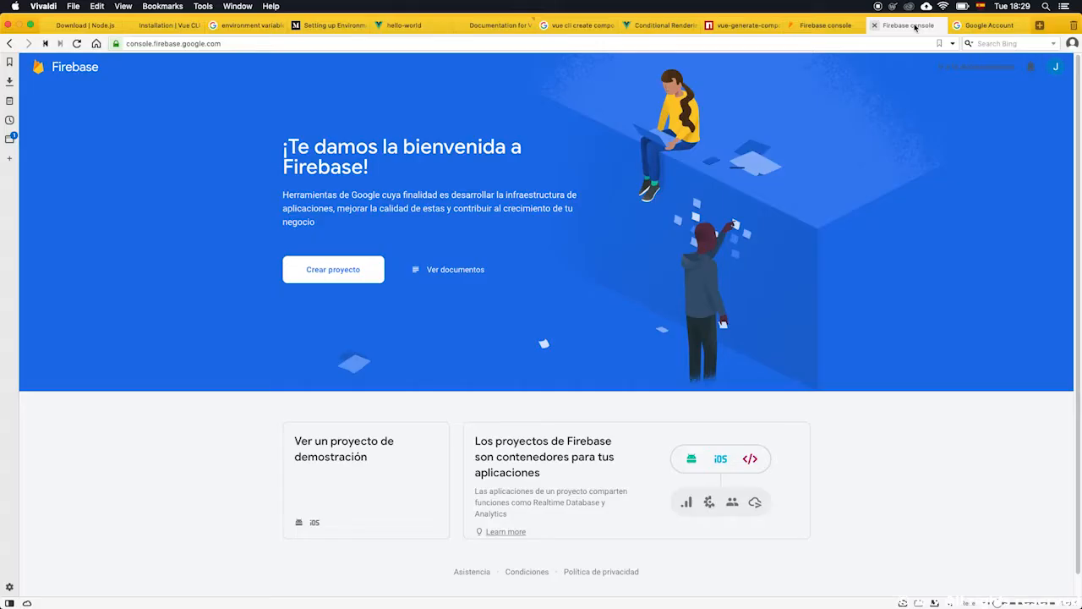
click(76, 43)
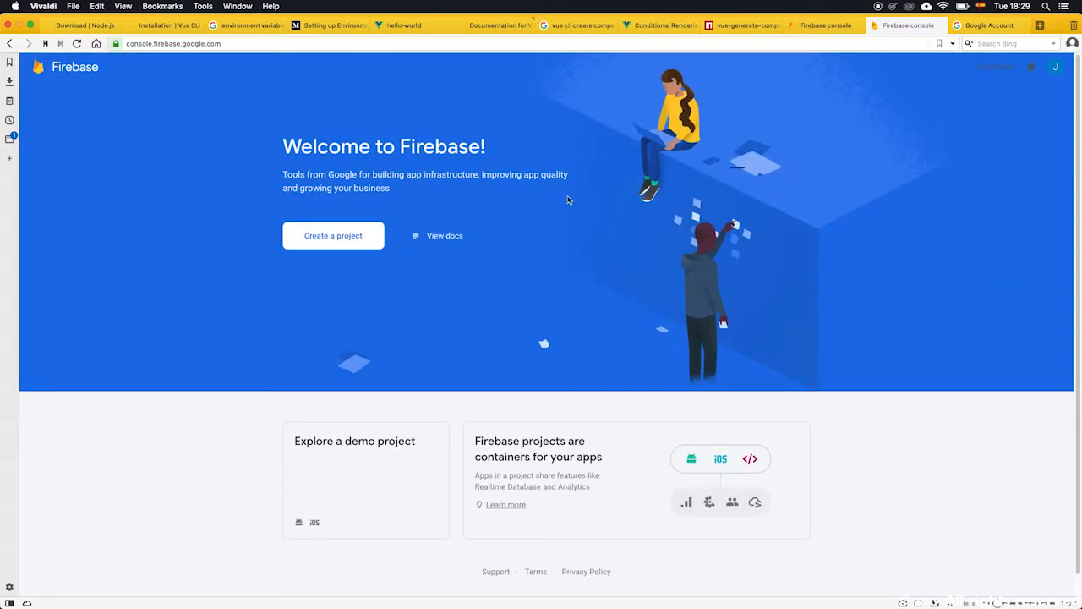
click(332, 243)
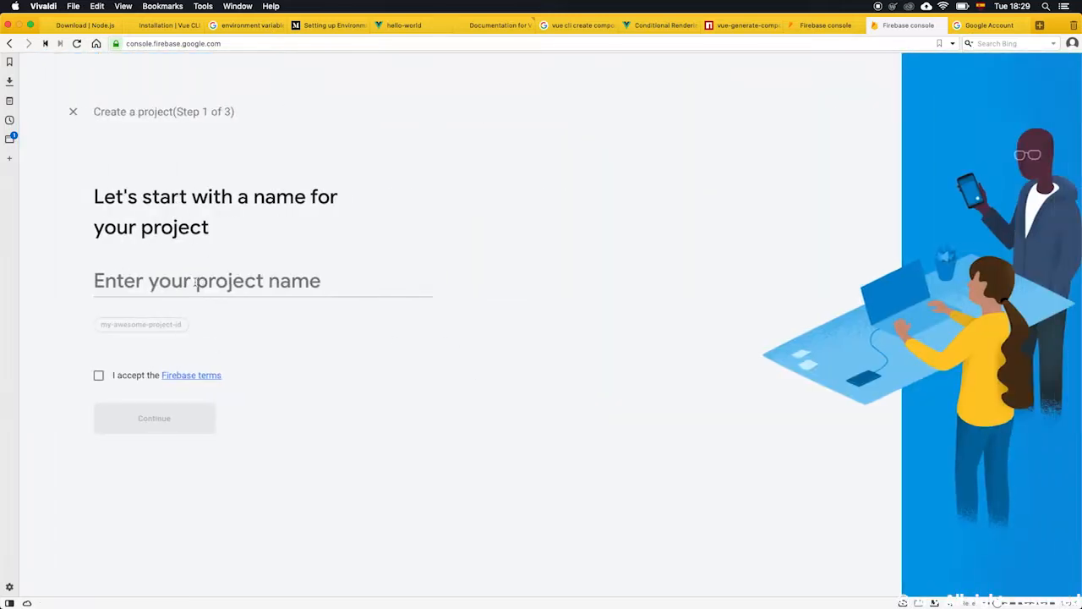
text(V)
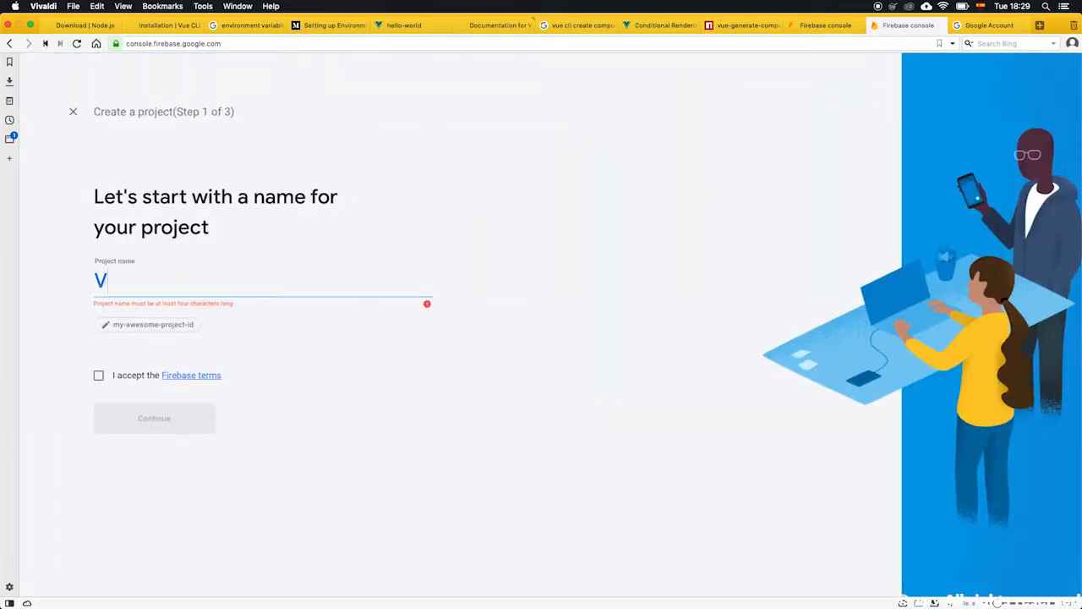
text(ueFire)
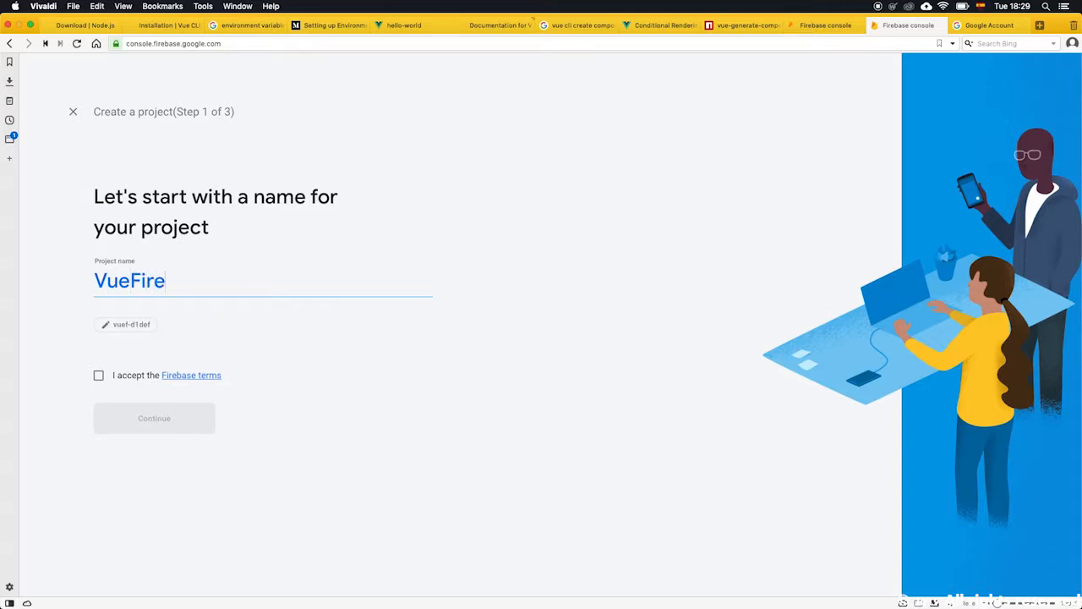
text(baseTutorial)
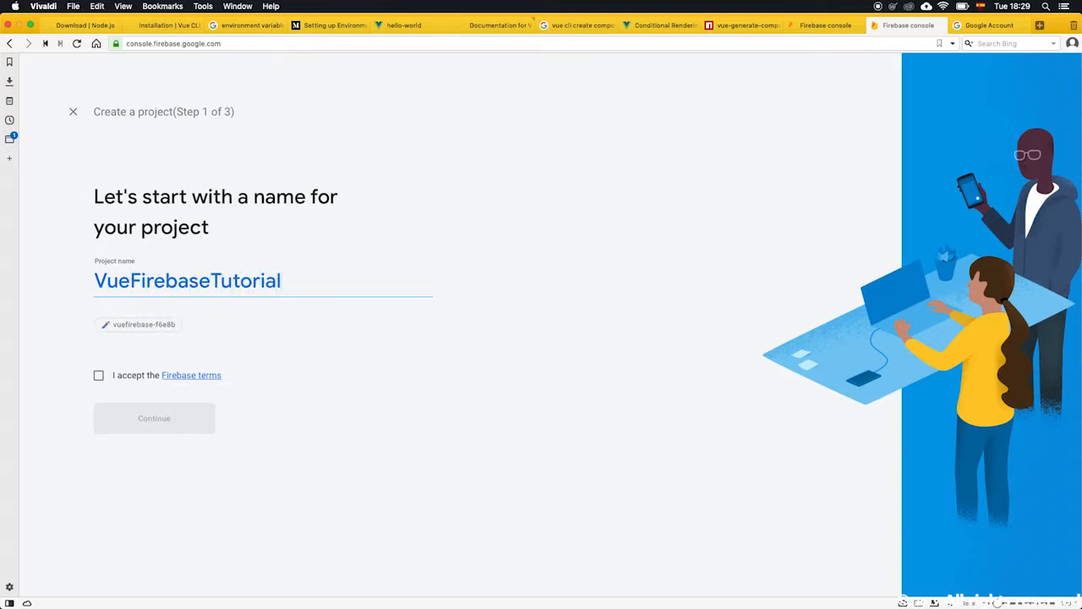
click(99, 377)
click(159, 420)
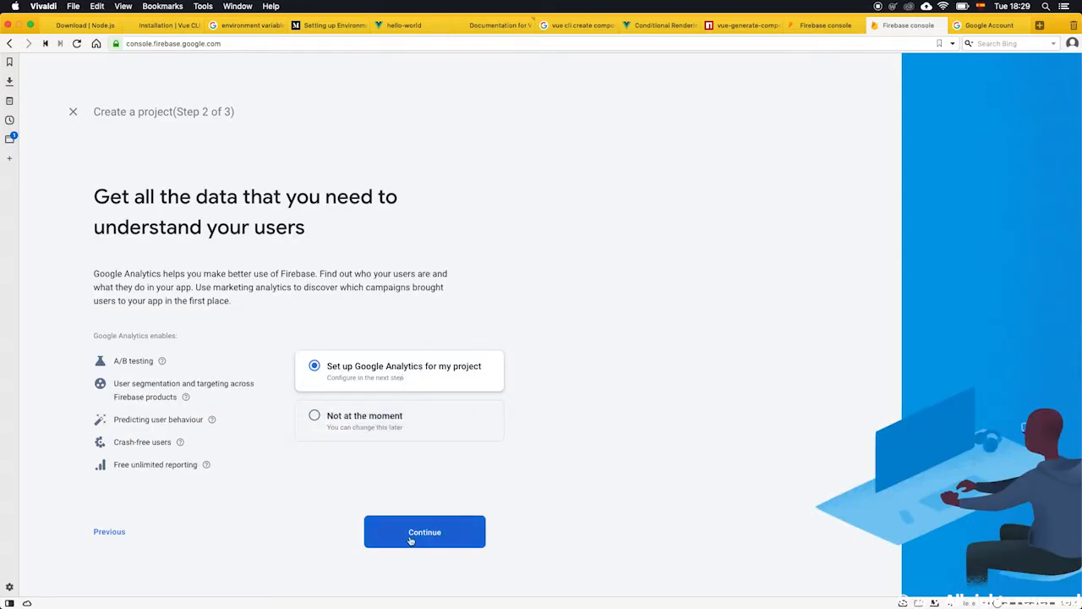
Keep Google Analytics enabled with United States as location, accept both Analytics terms, and create the project.
click(439, 534)
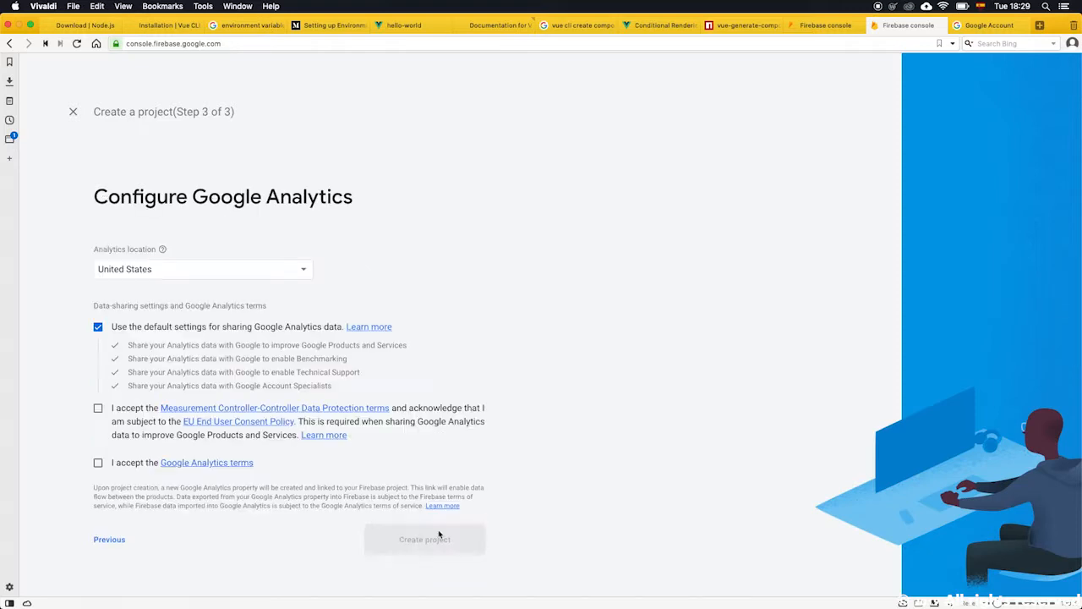
click(271, 279)
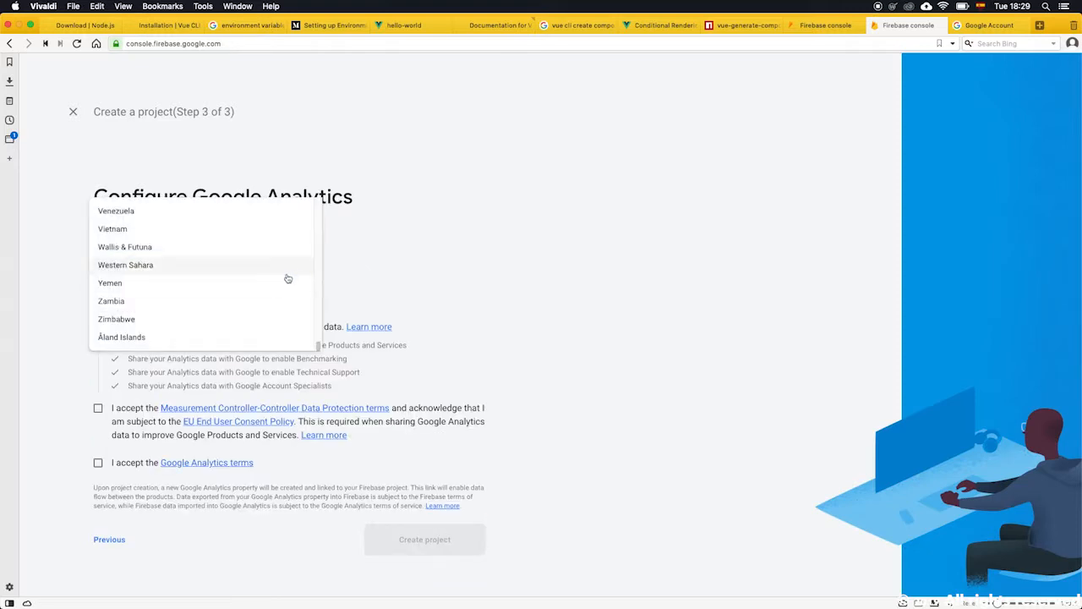
click(466, 279)
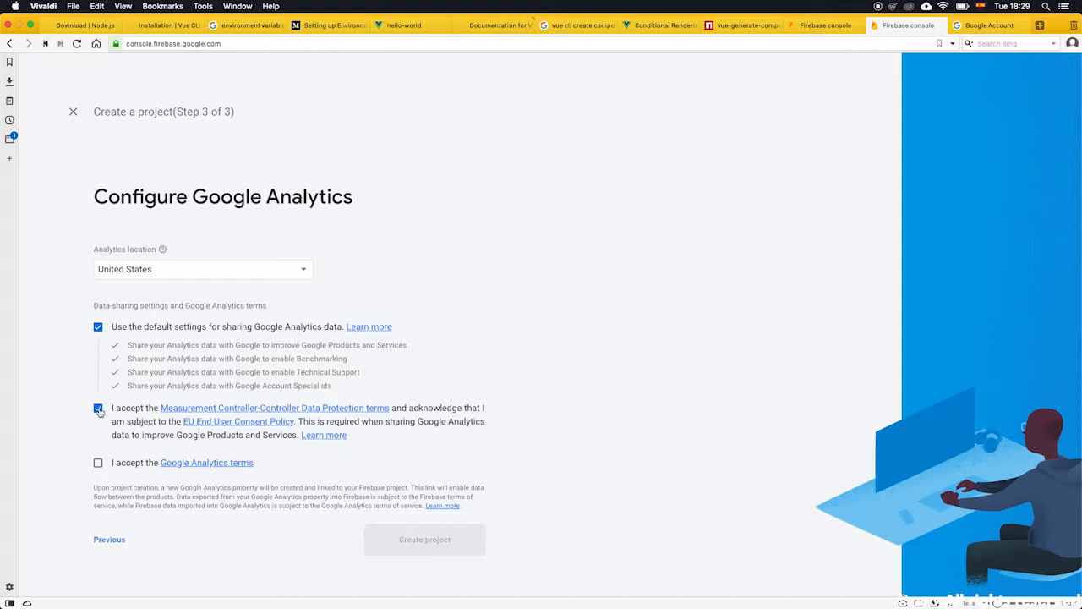
click(98, 462)
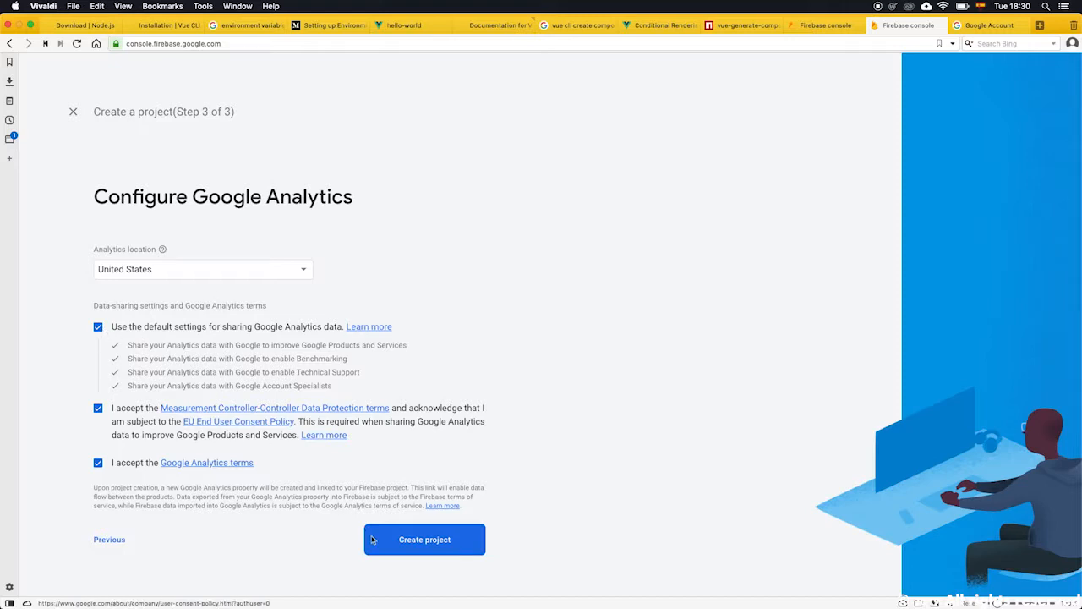
click(419, 549)
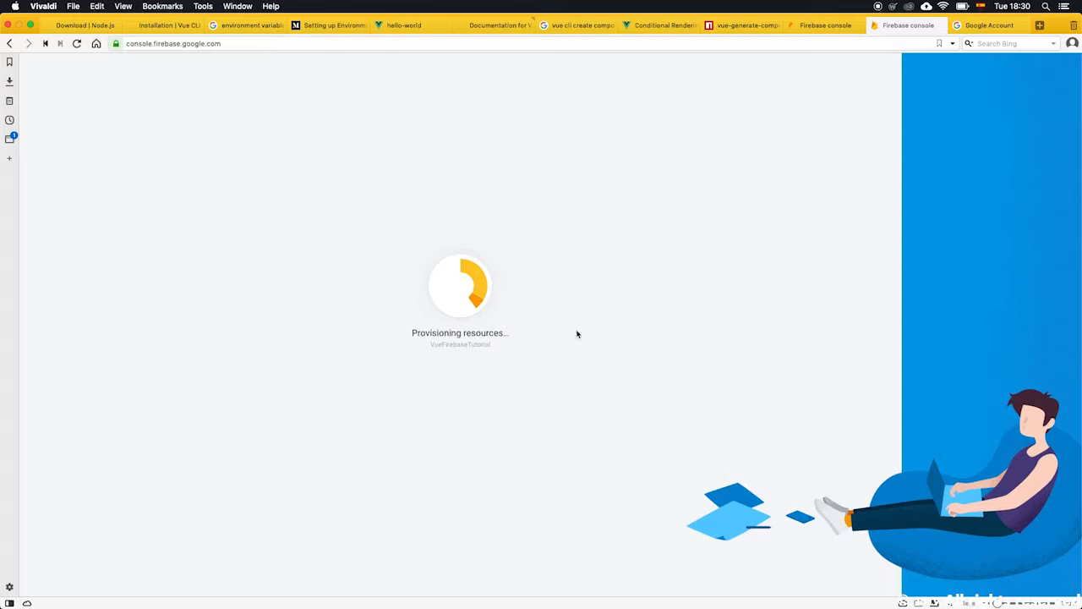
Close the Google Account tab and continue into the newly created project.
click(998, 26)
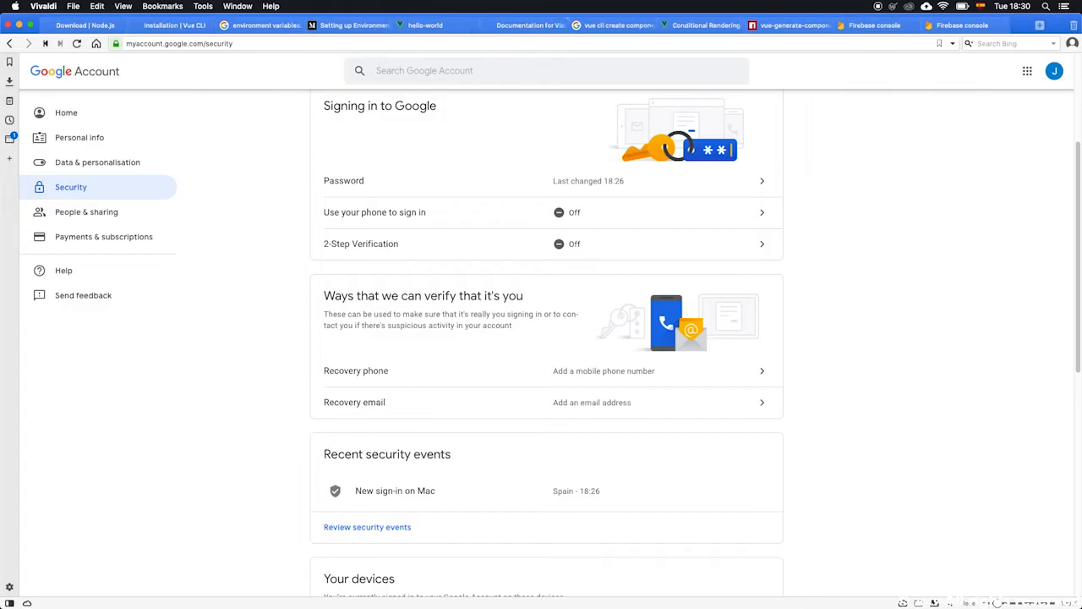
key(super+w)
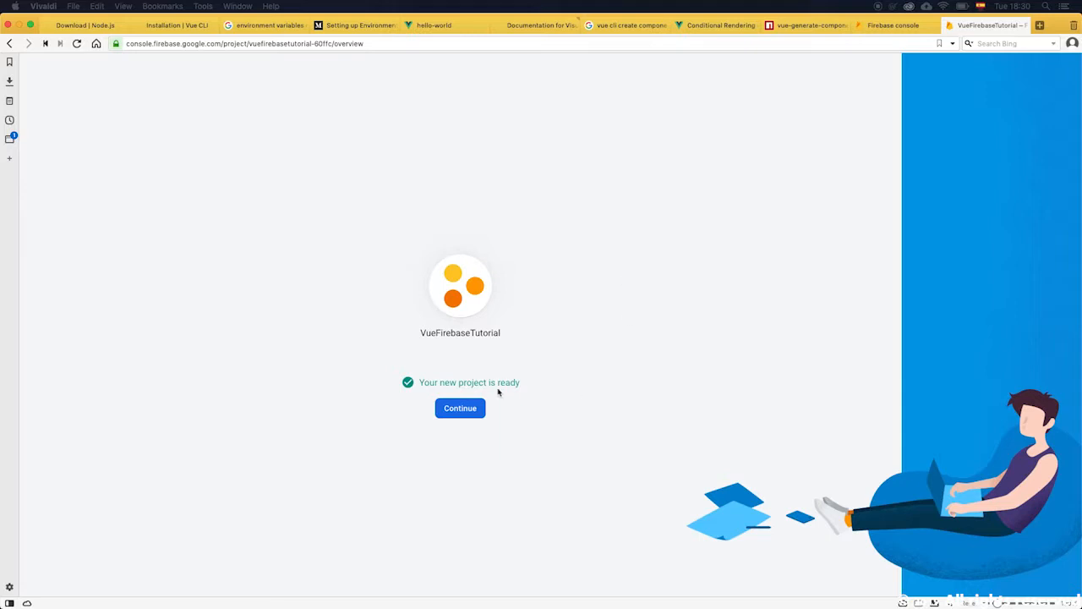
click(450, 407)
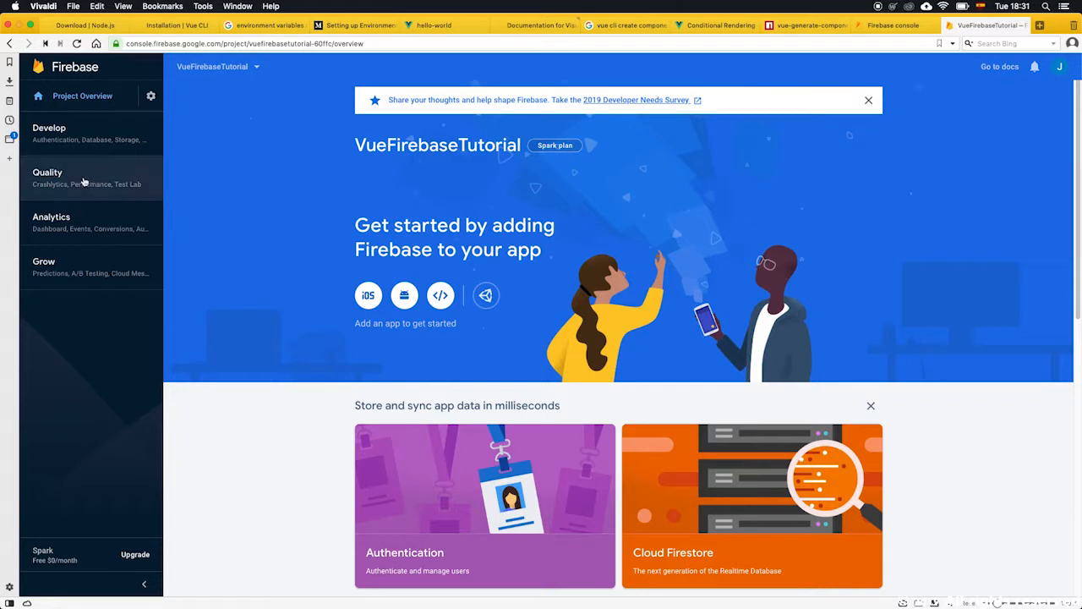
Expand and browse the Develop, Quality, Analytics and Grow sections of the console navigation.
click(48, 127)
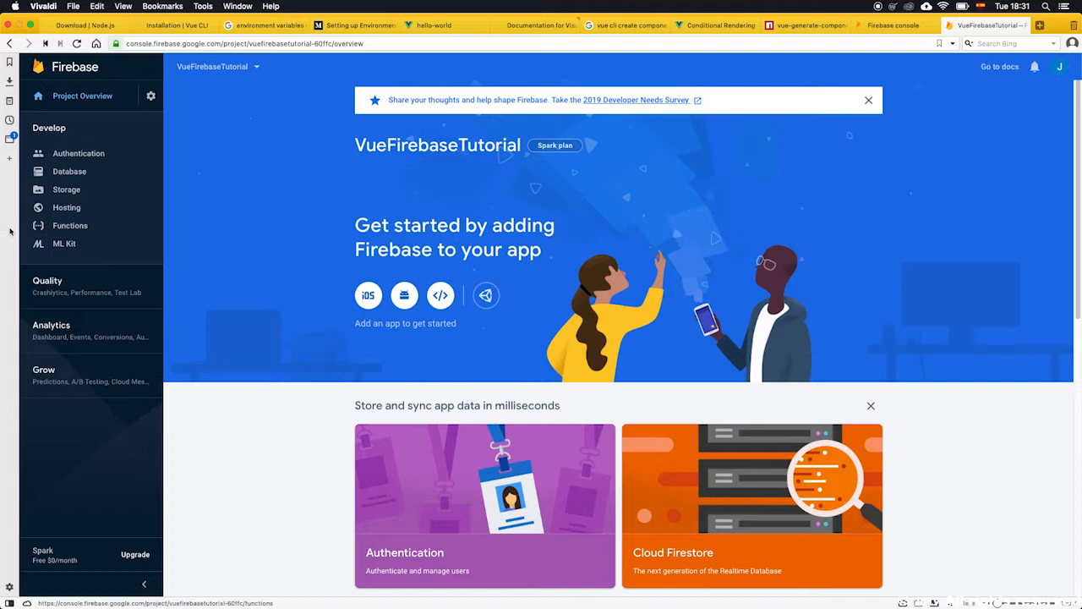
click(111, 289)
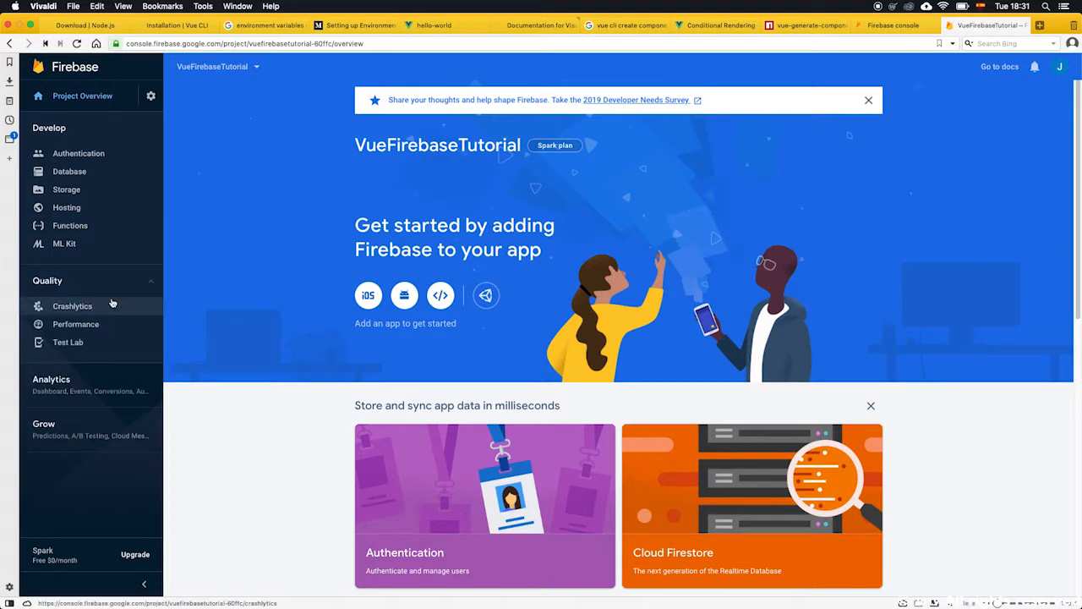
click(80, 376)
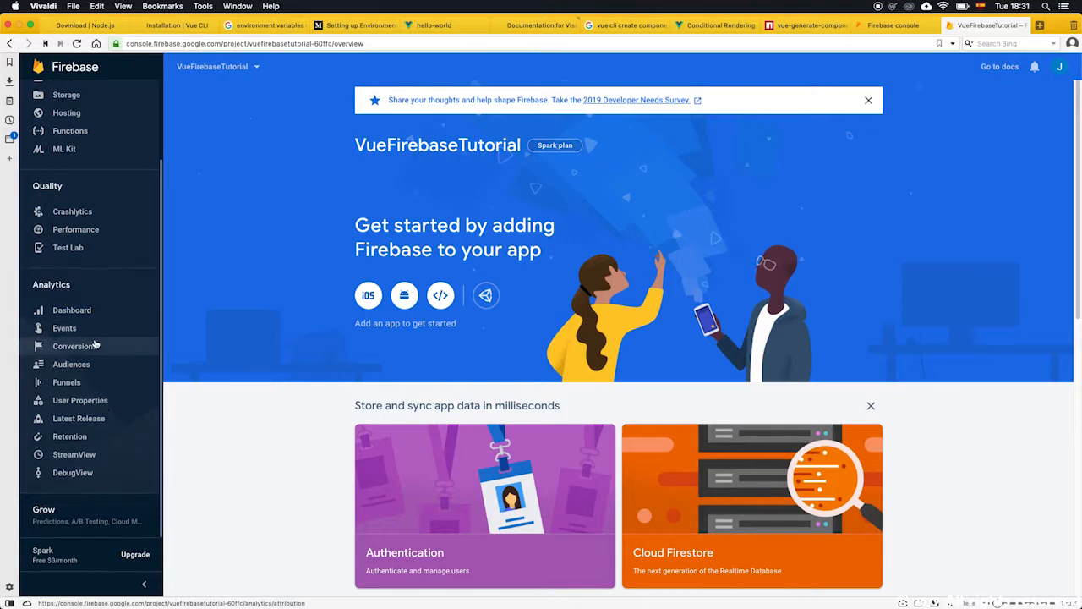
click(95, 512)
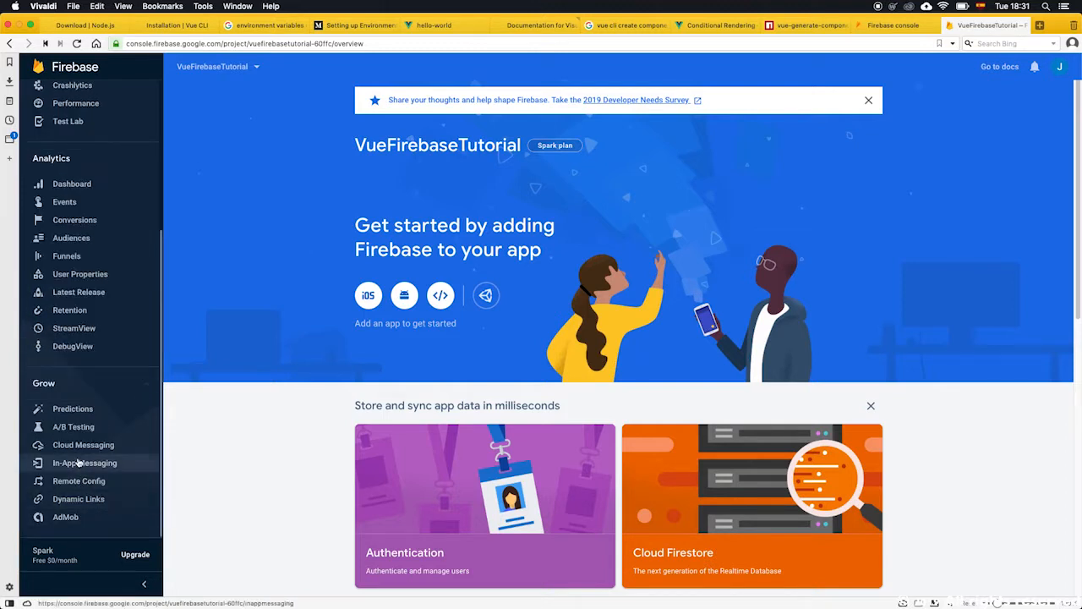
scroll(104, 487, up, 5)
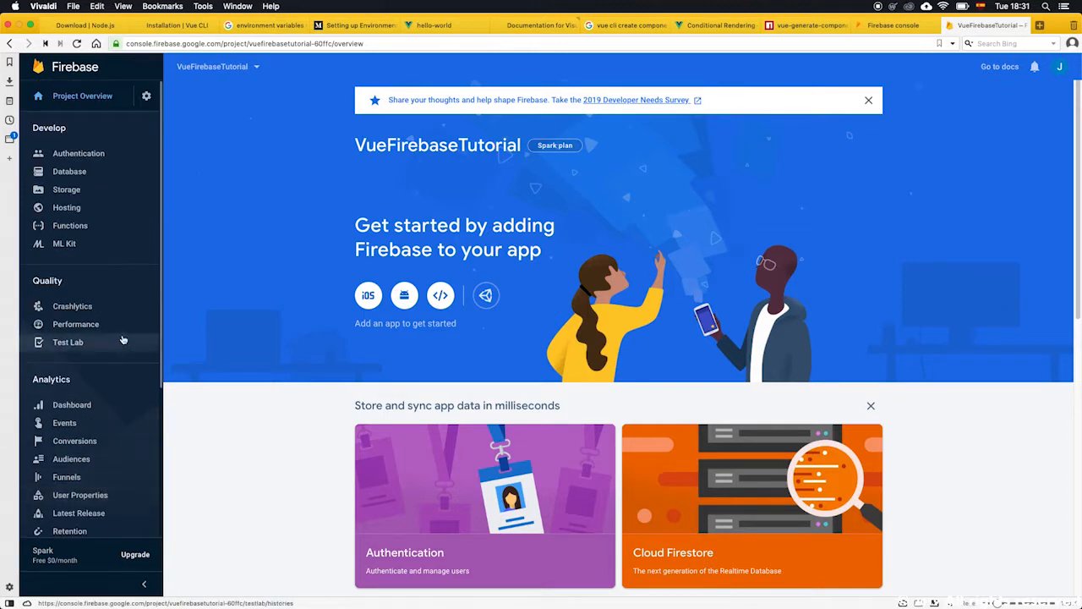
click(107, 284)
click(94, 323)
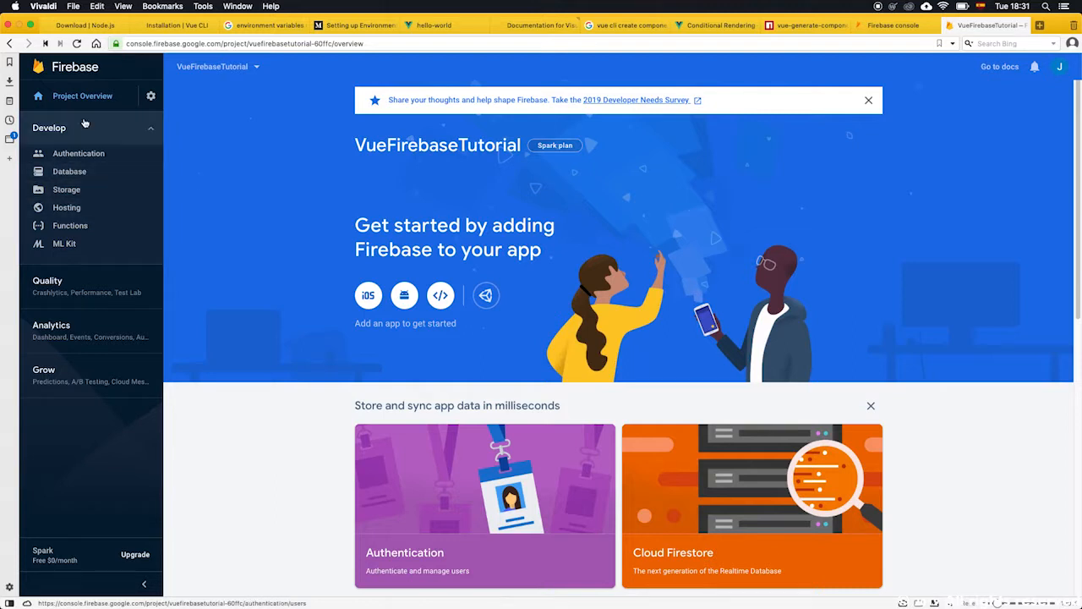
Open the project settings and review the General page.
click(148, 98)
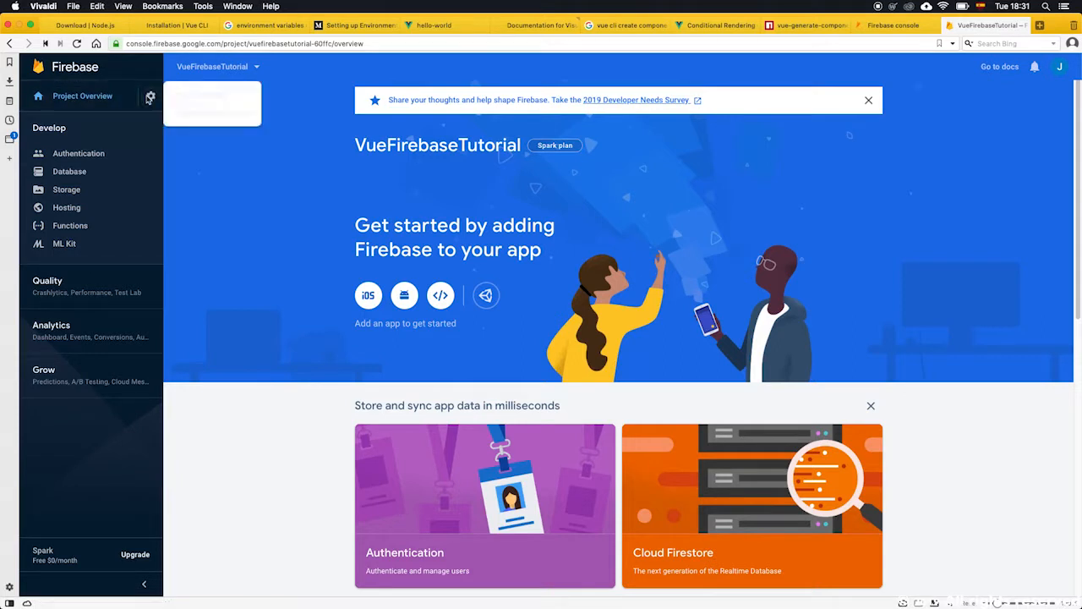
click(197, 99)
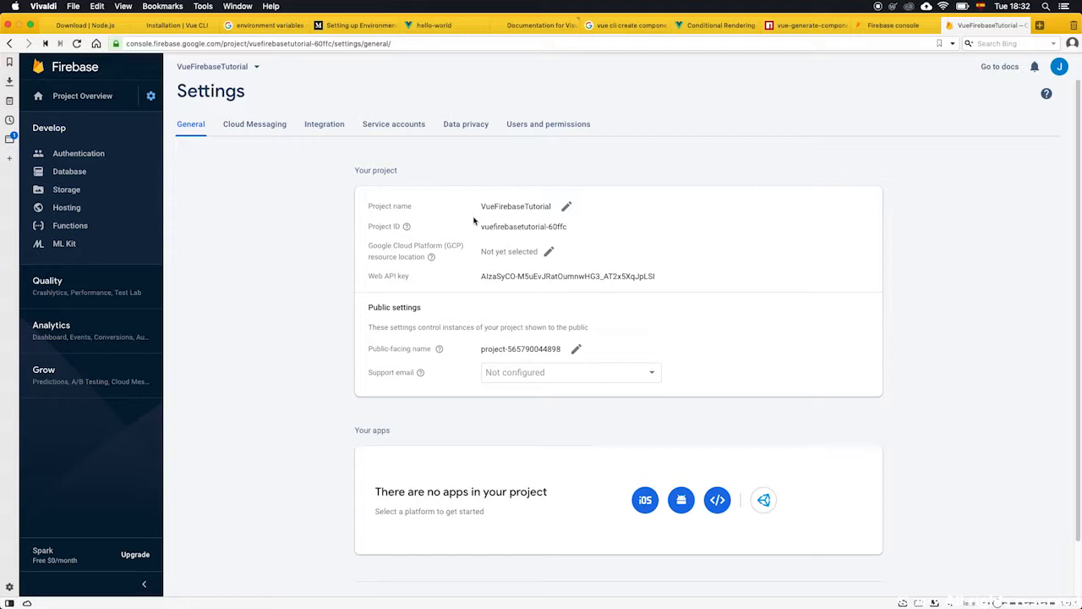
scroll(526, 386, down, 2)
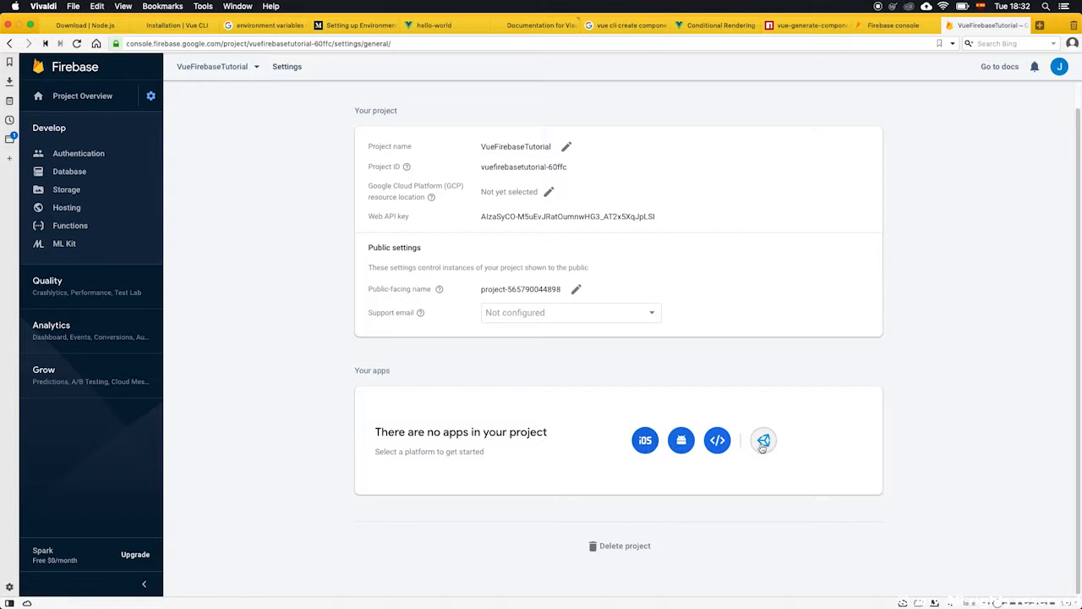
scroll(284, 401, up, 2)
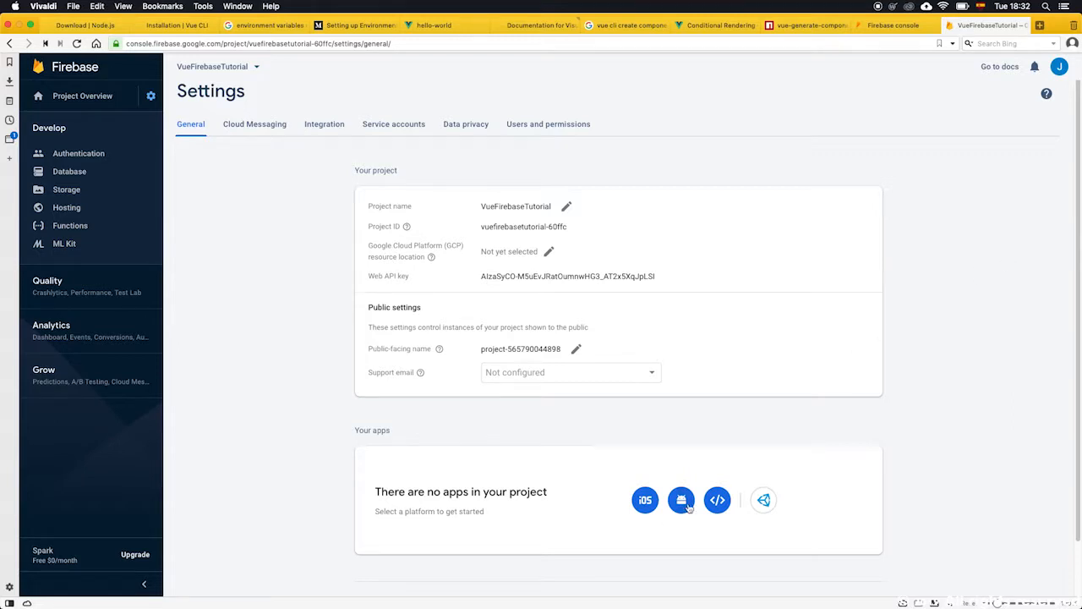
Add a web app nicknamed VueApp, also setting up Firebase Hosting on the vuefirebasetutorial-60ffc site, and register it.
click(717, 500)
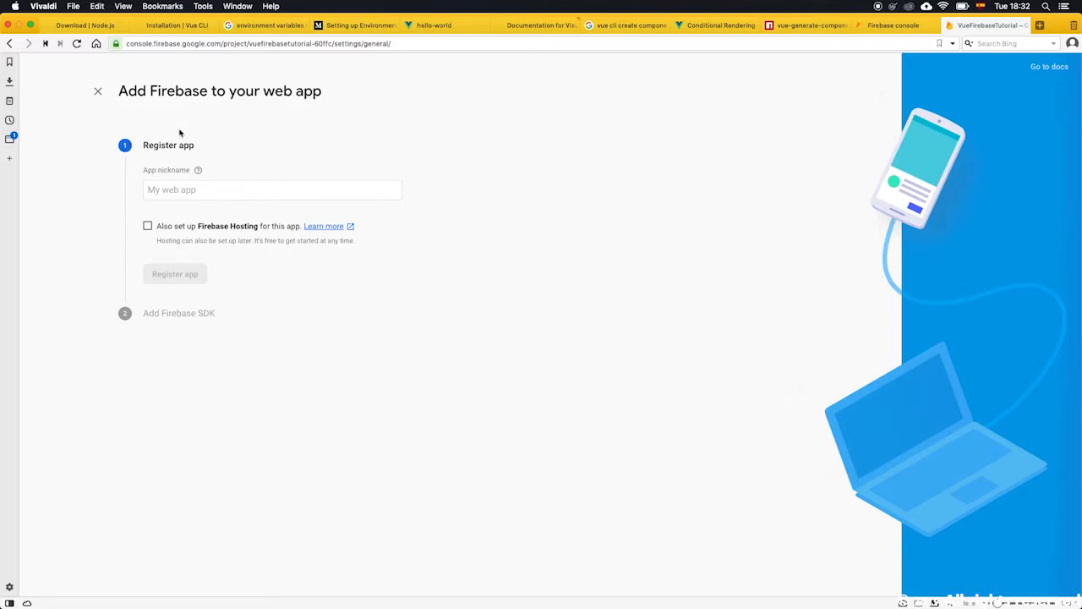
click(201, 190)
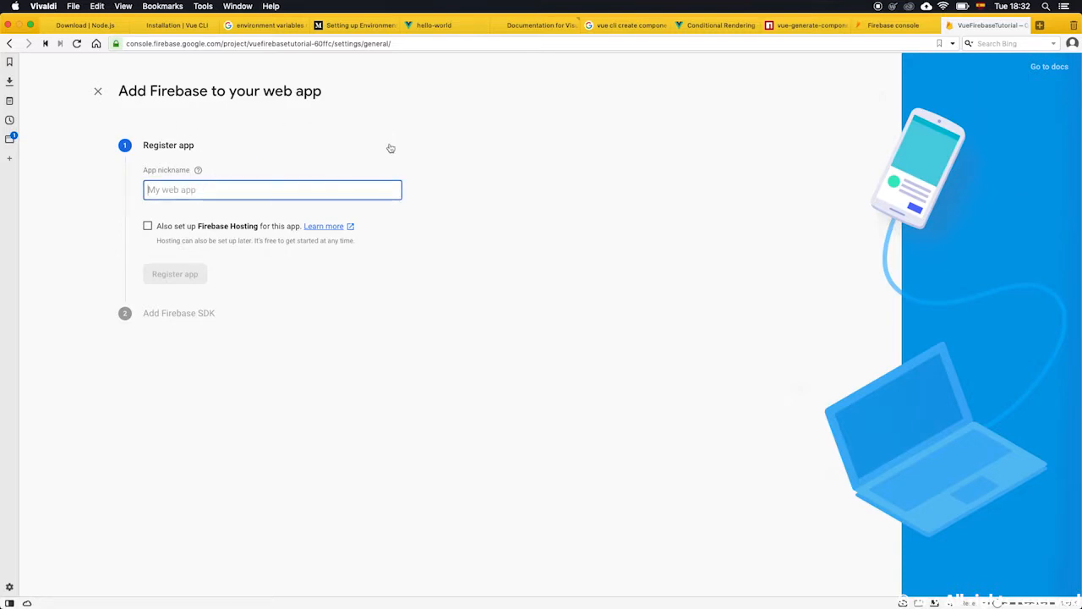
text(VueApp)
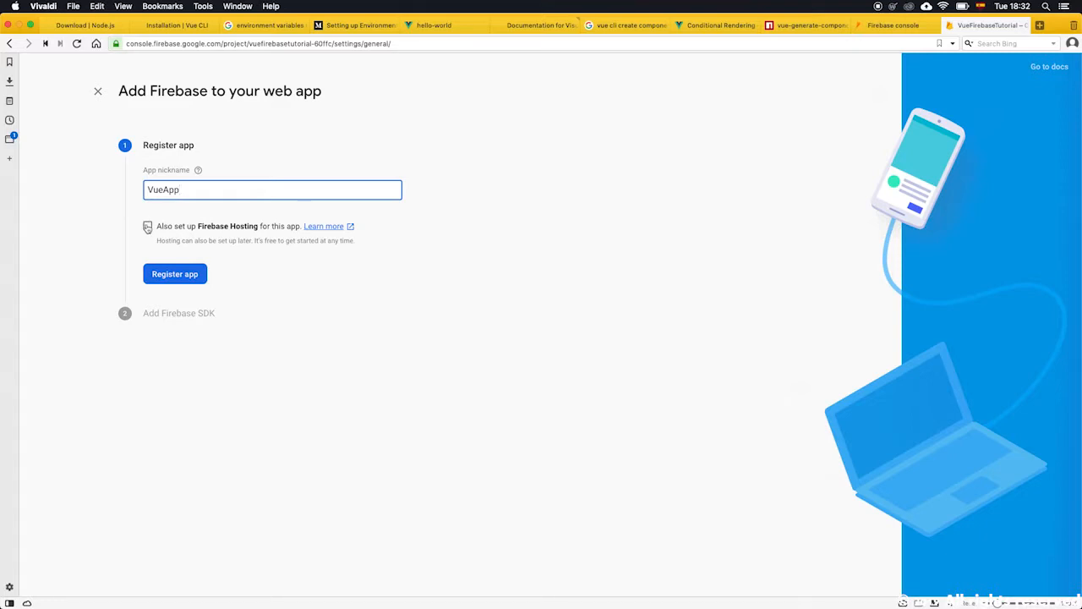
click(149, 226)
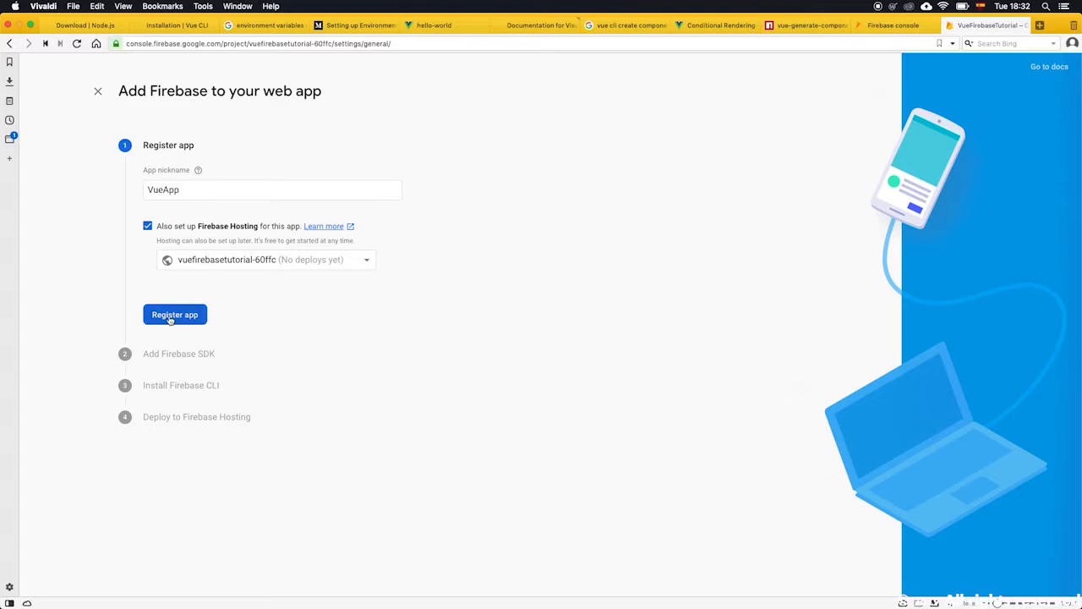
click(303, 259)
click(304, 259)
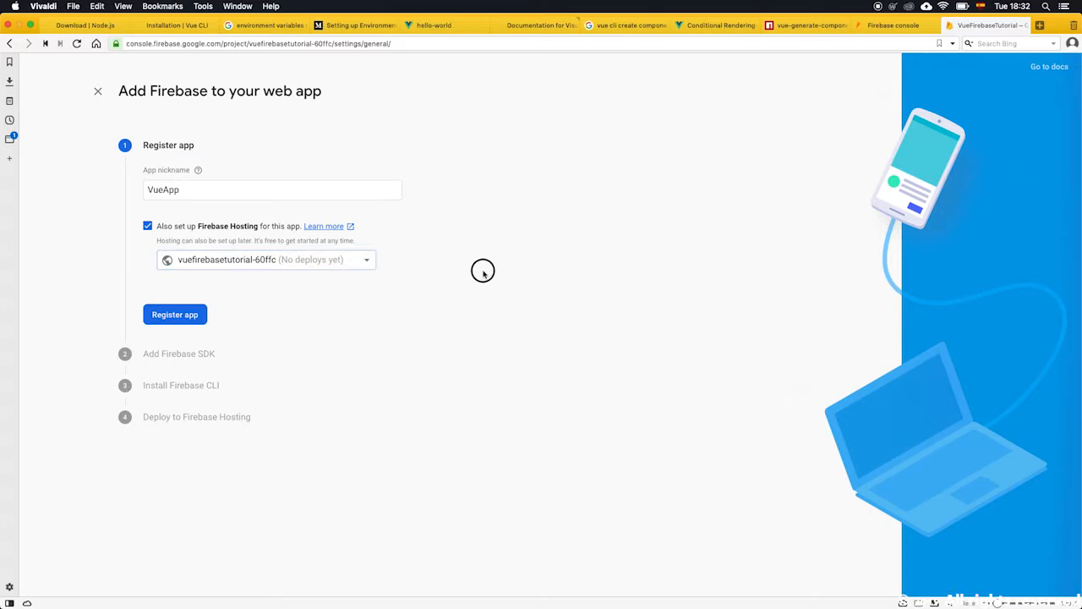
click(163, 316)
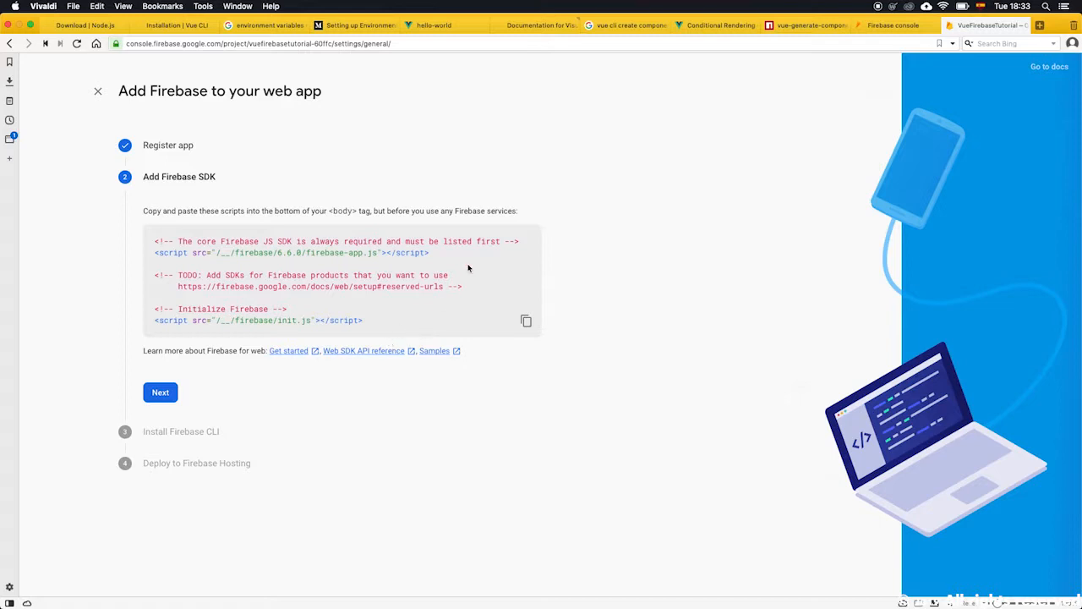
Select the Firebase SDK script snippet and proceed to the next setup step.
drag(377, 336, 140, 232)
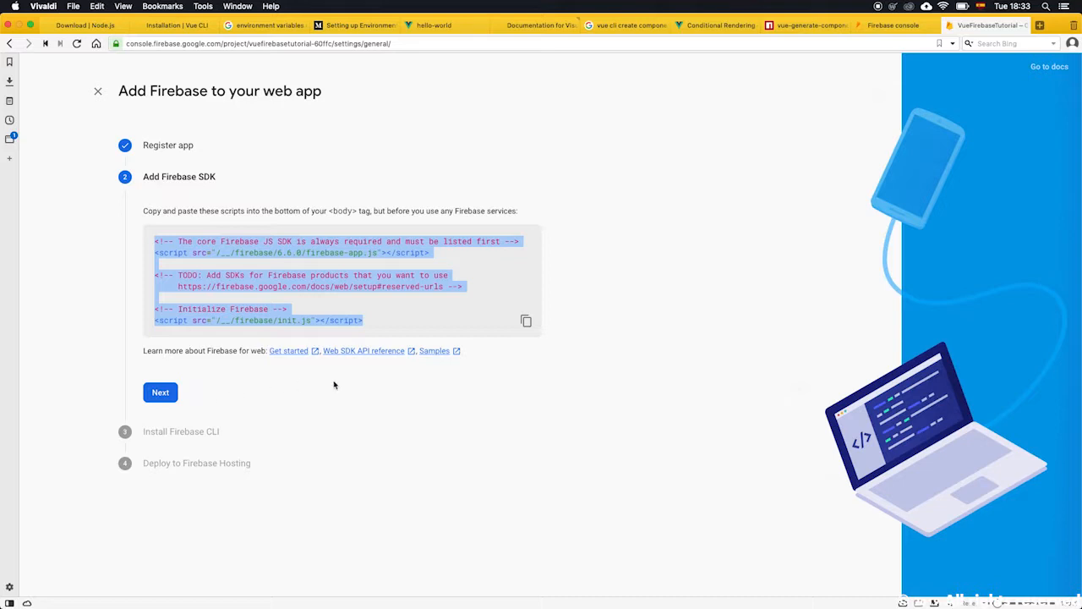
click(173, 393)
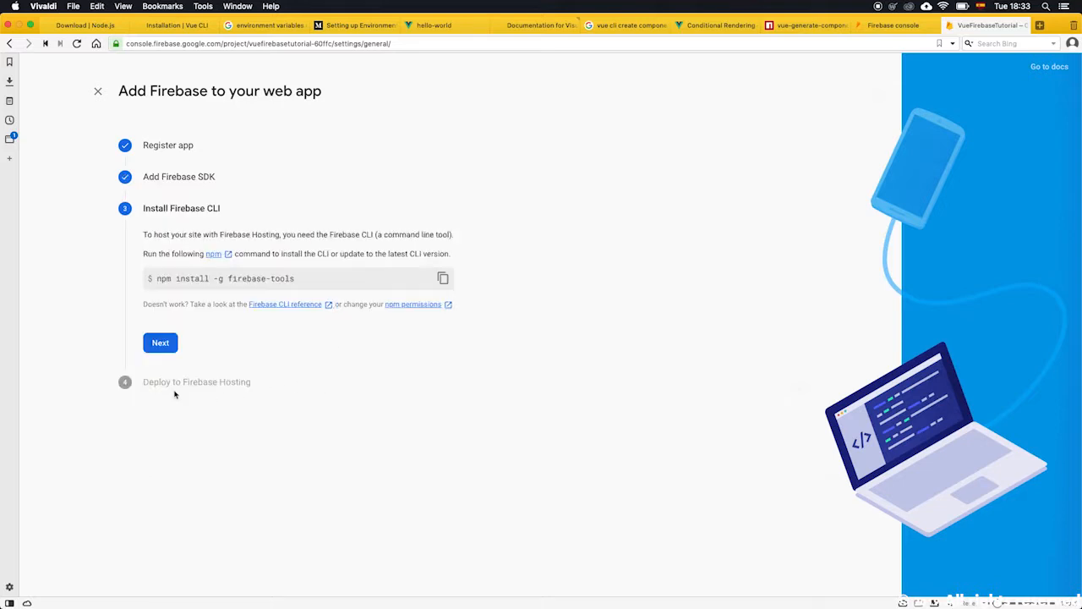
Finish the web-app setup wizard back to the console and open the Hosting page.
click(165, 345)
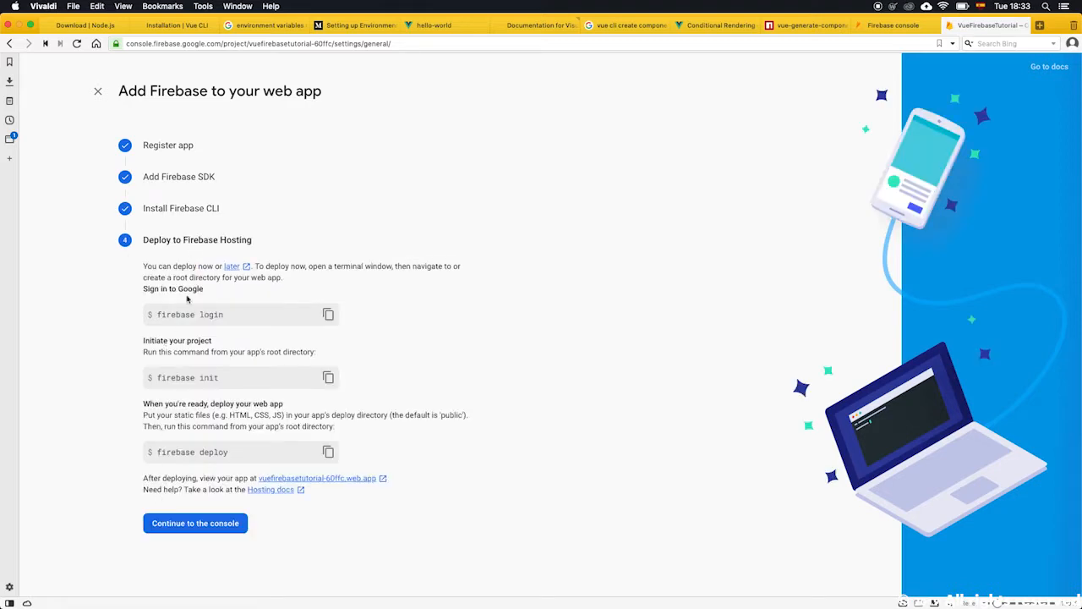
click(208, 526)
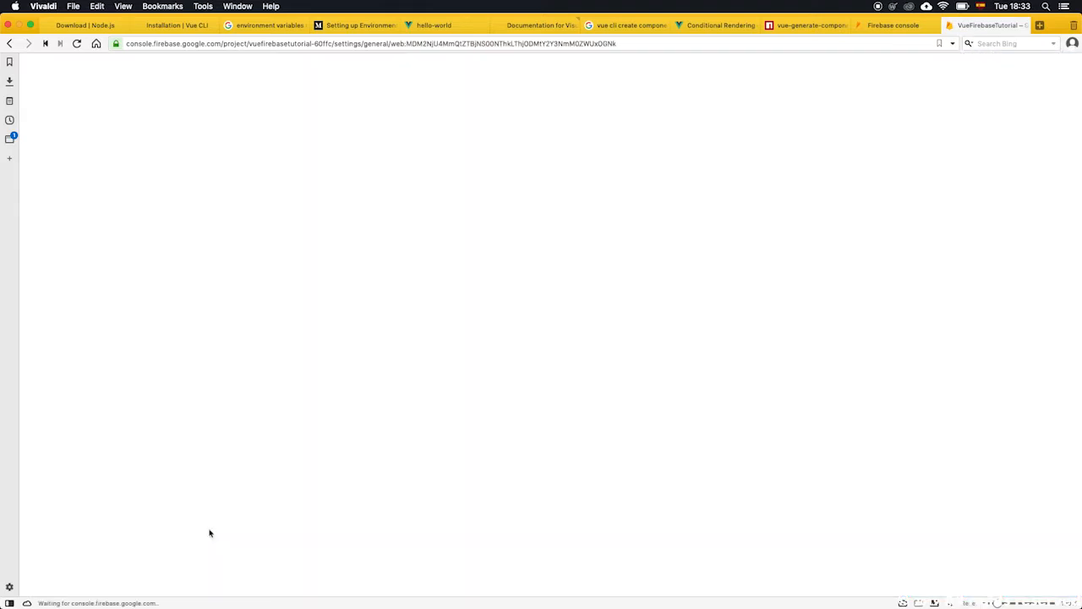
click(85, 216)
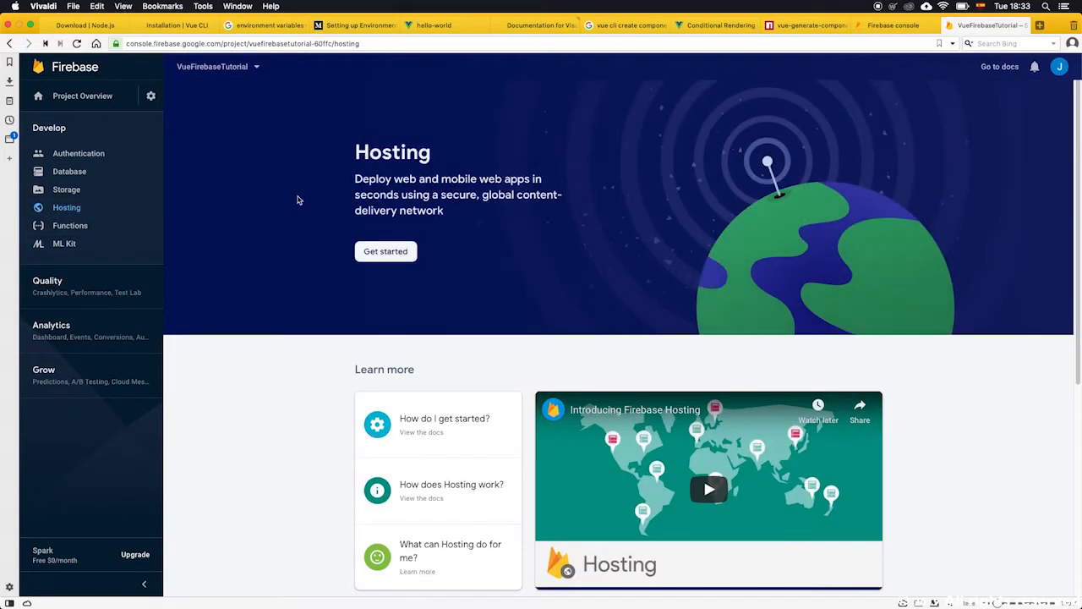
Return to the project settings page and open the Firebase documentation.
click(10, 43)
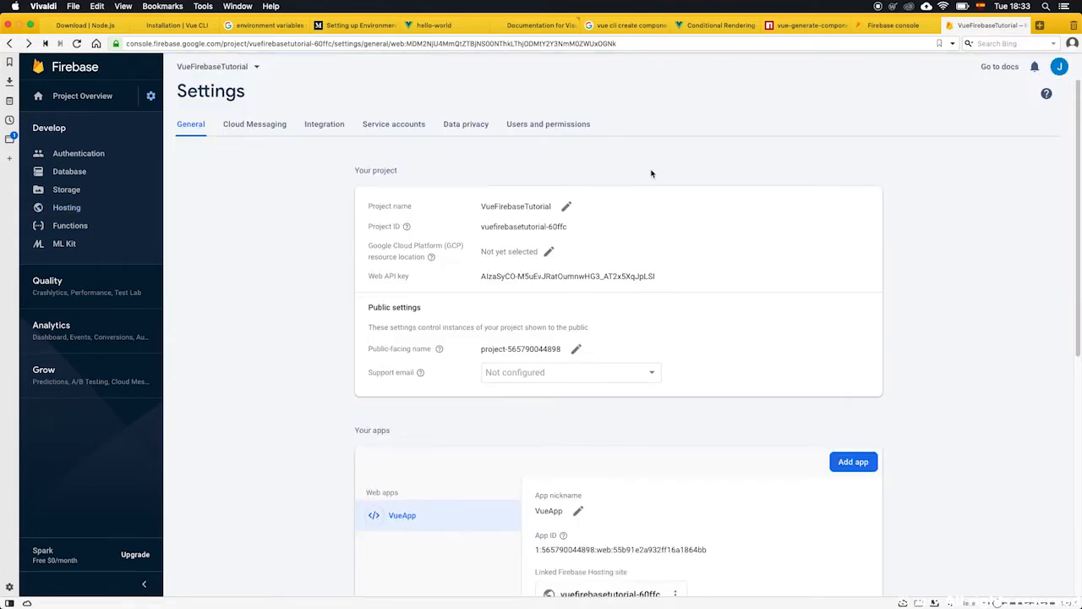
scroll(651, 173, down, 1)
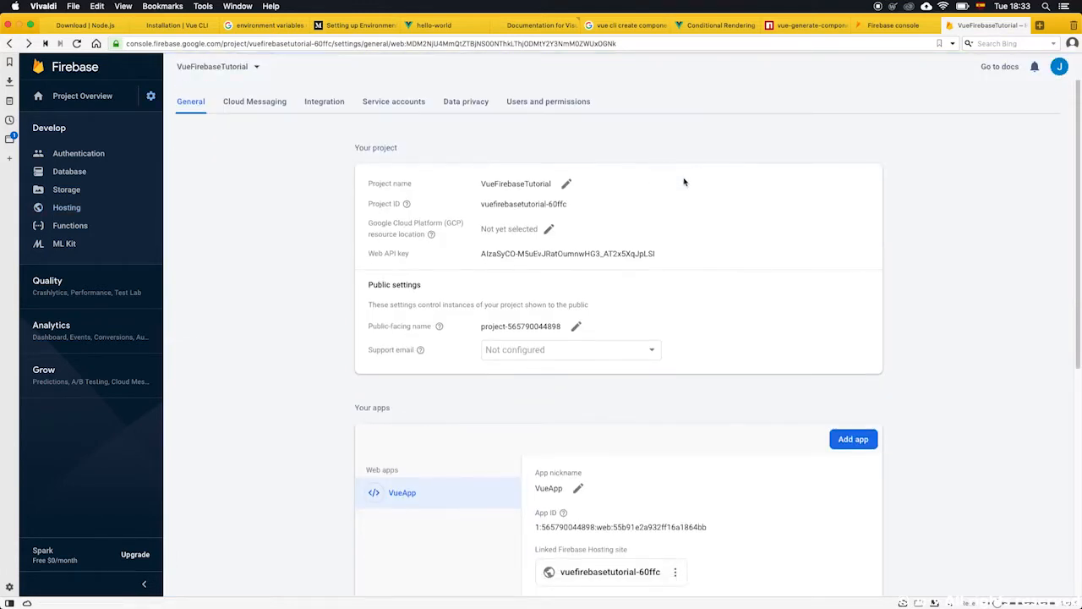
click(998, 67)
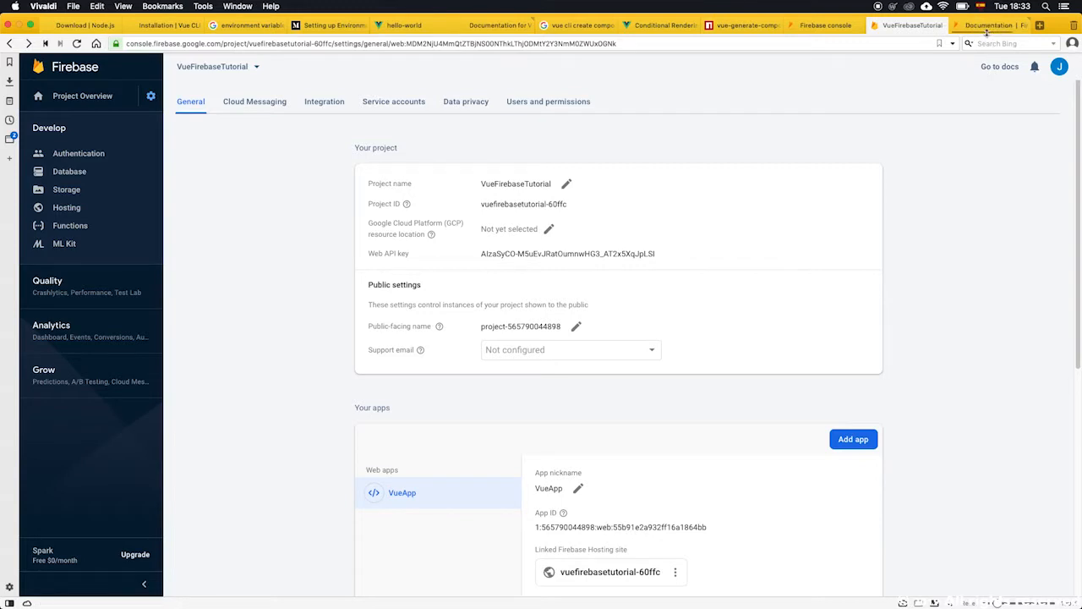
Browse the Firebase JavaScript SDK reference for web, then go back to the documentation overview.
click(987, 26)
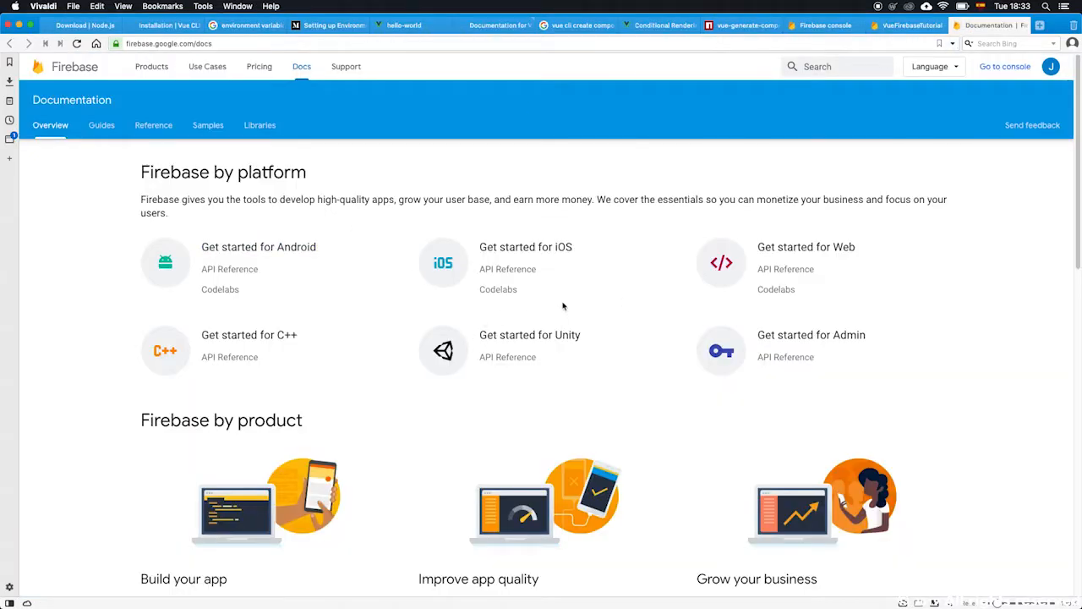
click(793, 272)
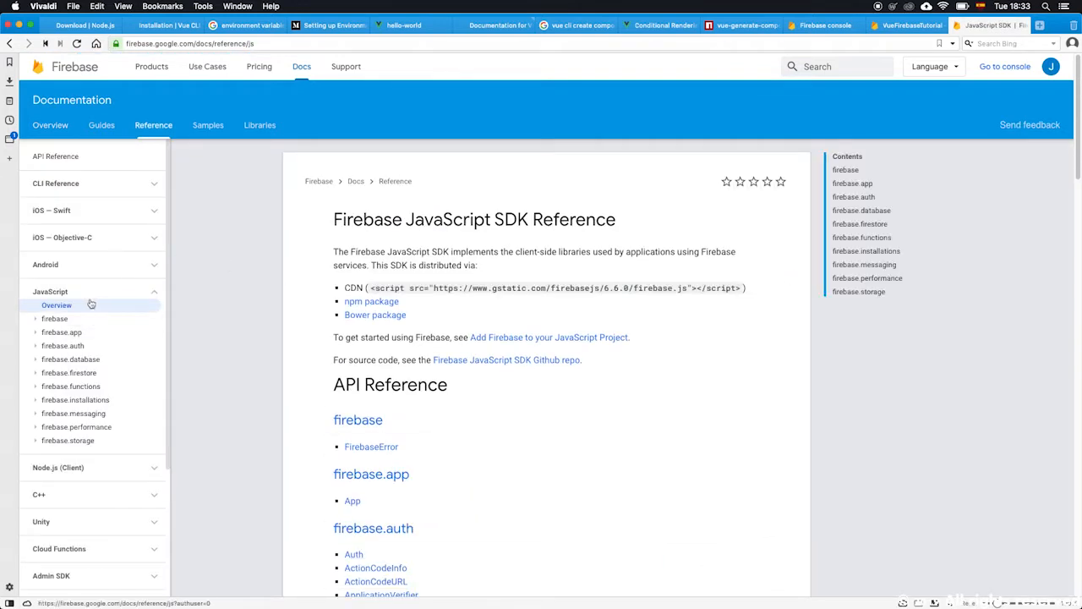
scroll(85, 339, down, 5)
scroll(76, 388, up, 5)
click(9, 43)
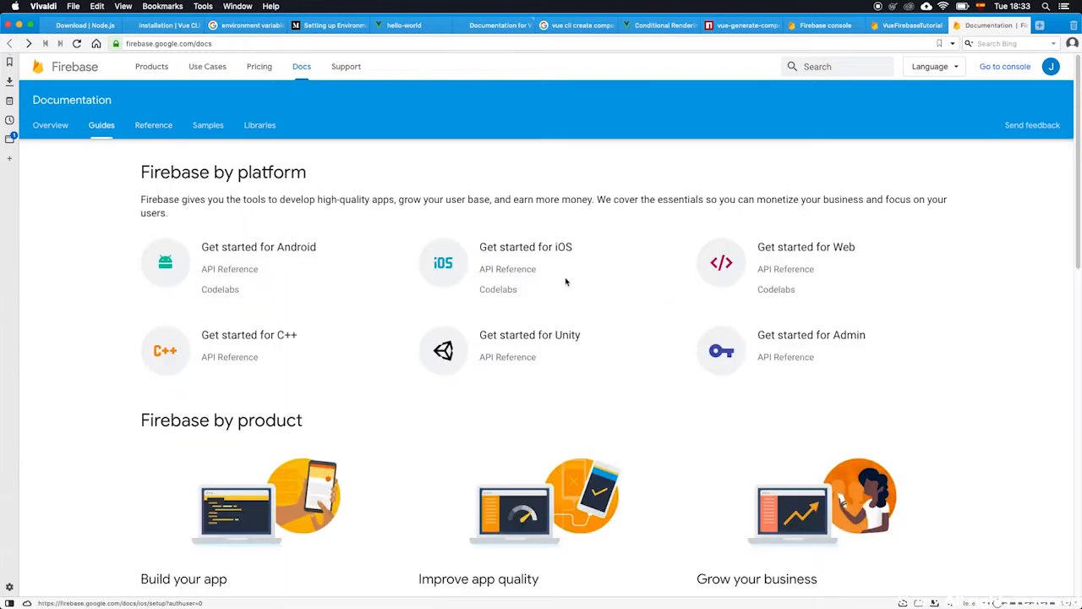
Open the Add Firebase to your JavaScript project guide and read its Firebase config object section.
super+click(803, 252)
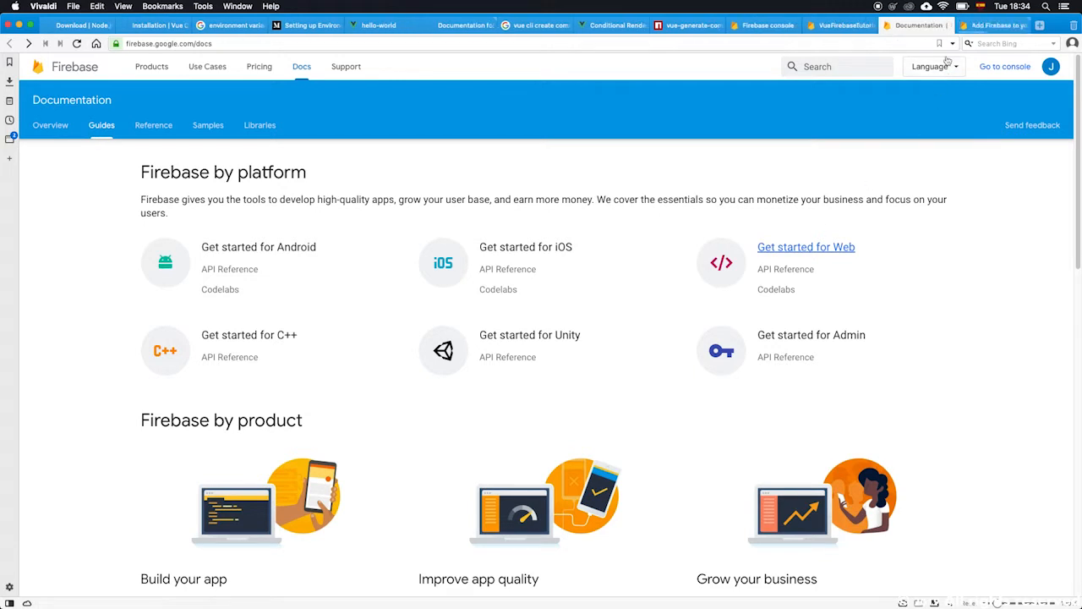
click(886, 25)
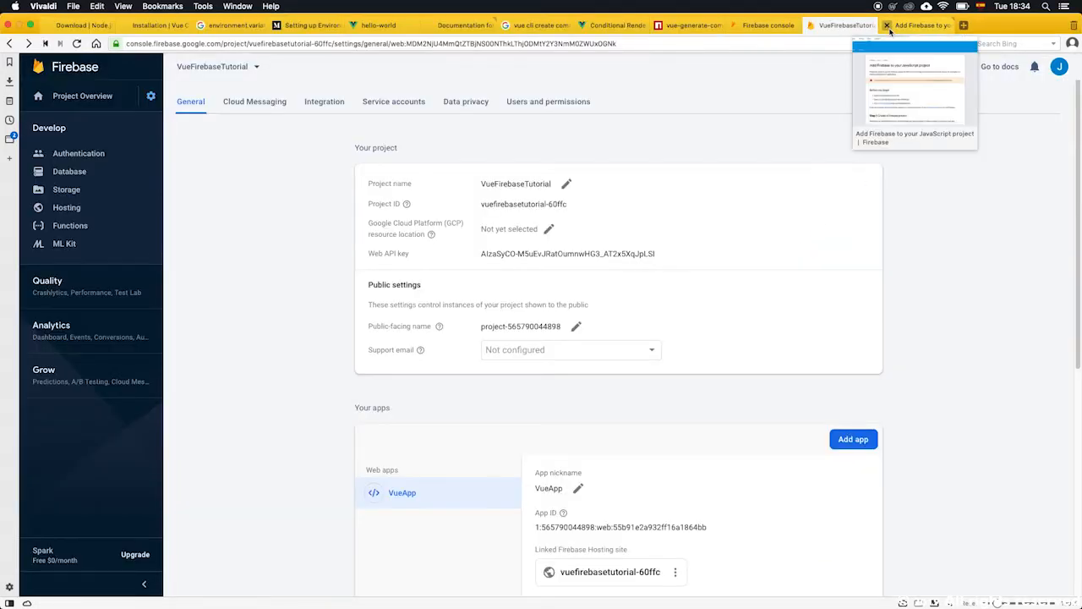
click(895, 29)
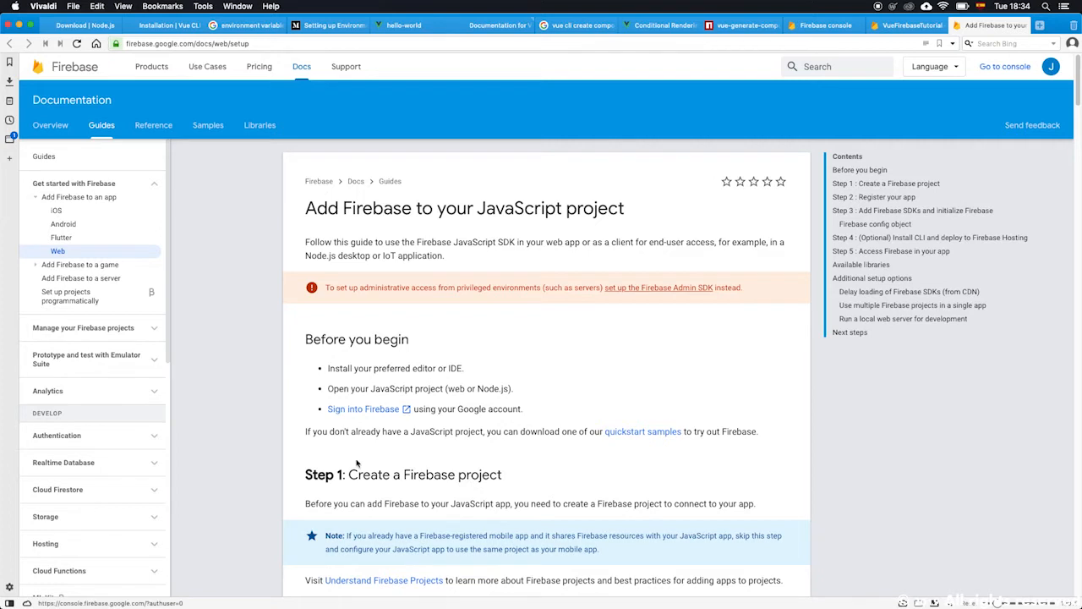
scroll(356, 460, down, 5)
scroll(356, 461, down, 15)
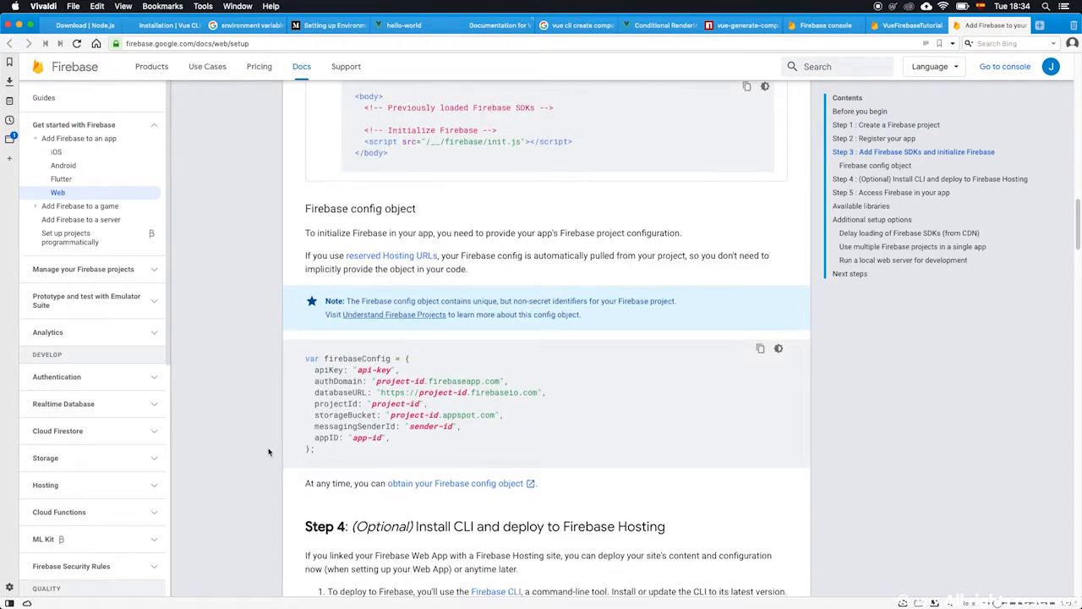
scroll(270, 453, up, 5)
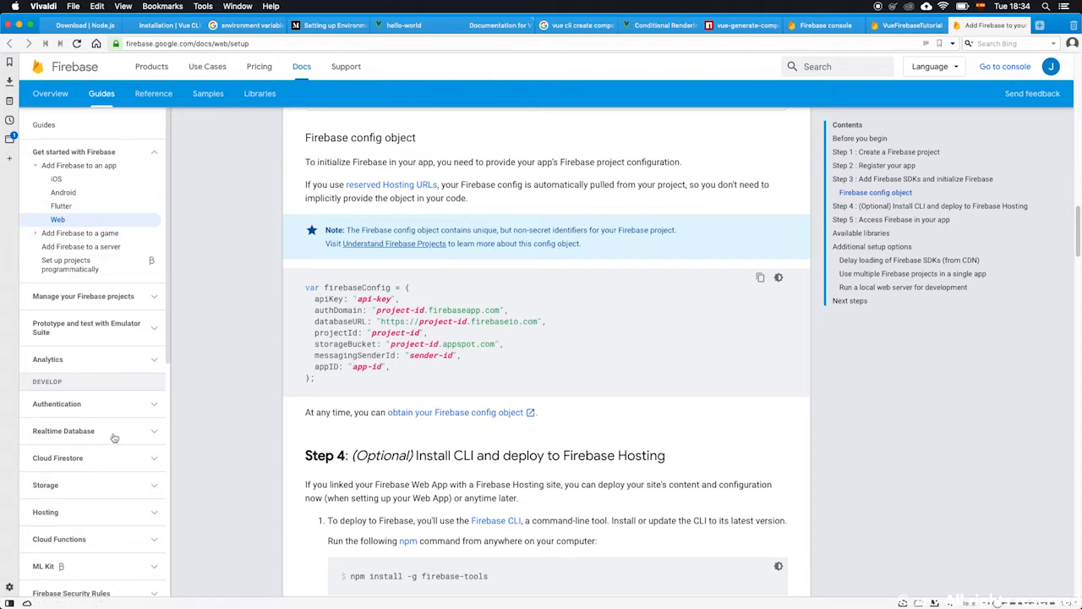
scroll(109, 410, down, 1)
Expand the Authentication and Web topics in the guide's navigation to review the web authentication pages.
click(108, 389)
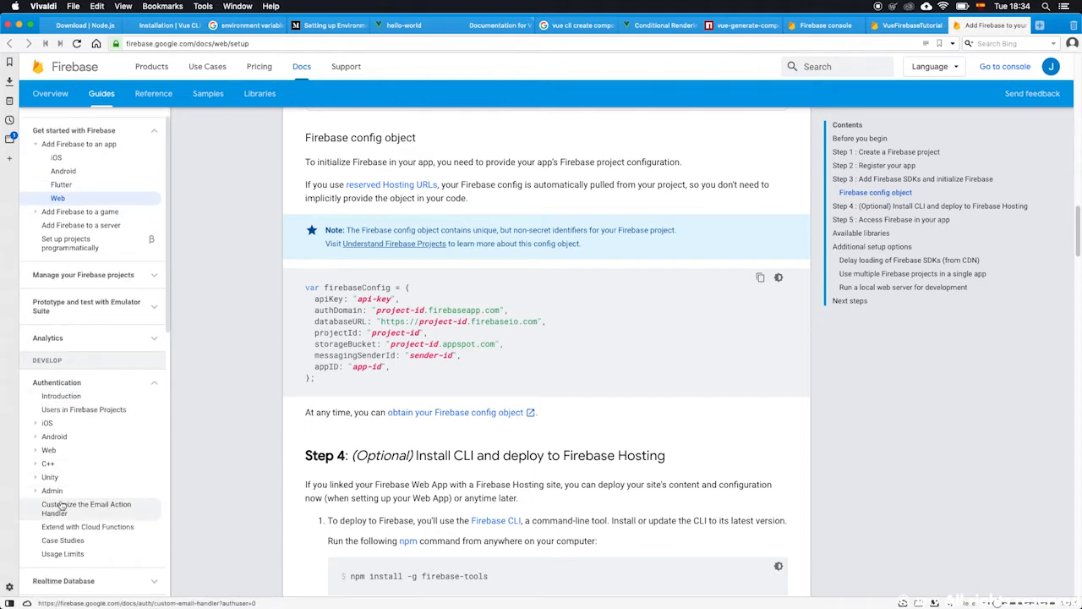
scroll(63, 524, down, 1)
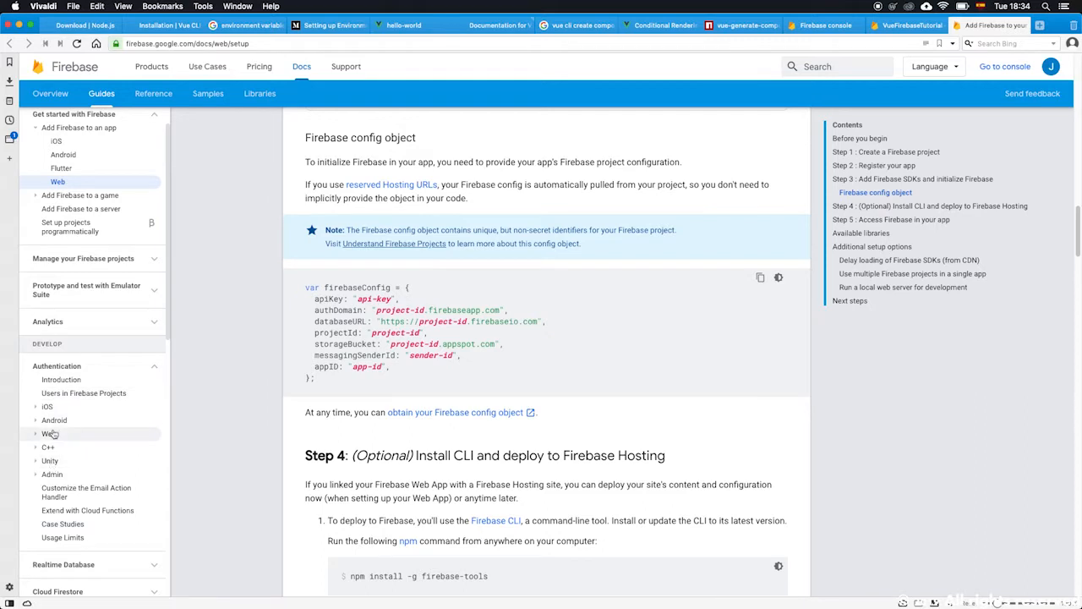
click(108, 433)
scroll(108, 440, down, 3)
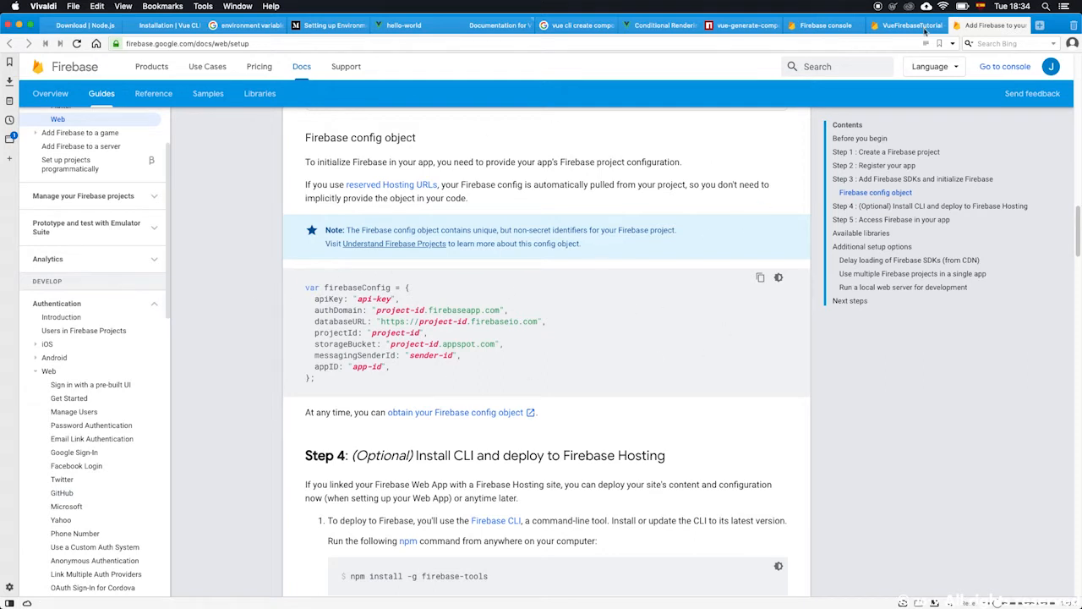
Check the Firebase console's project list, then return to the project settings tab.
click(815, 26)
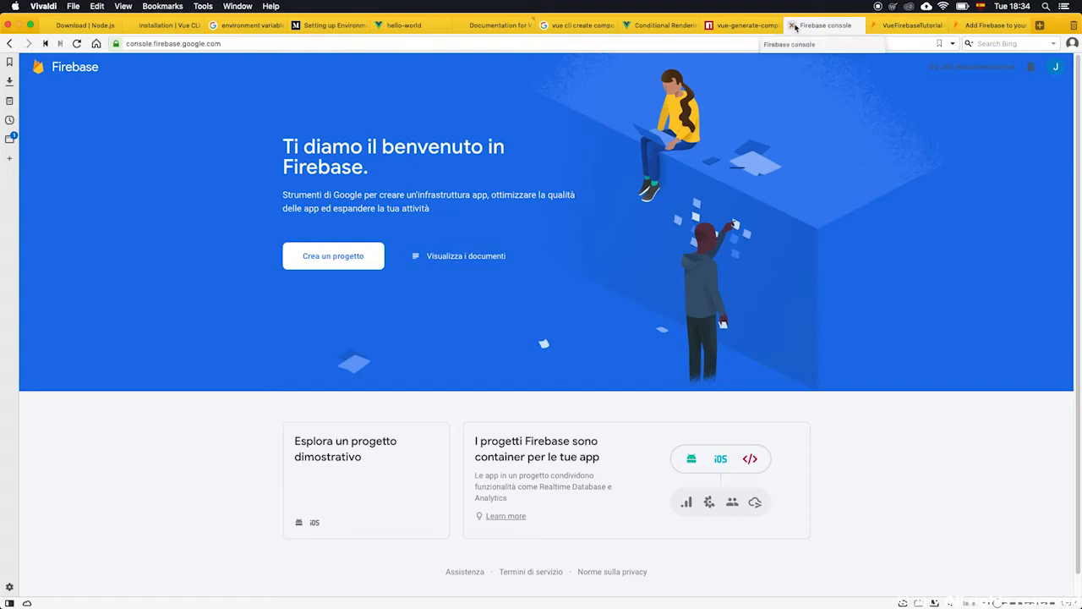
click(76, 45)
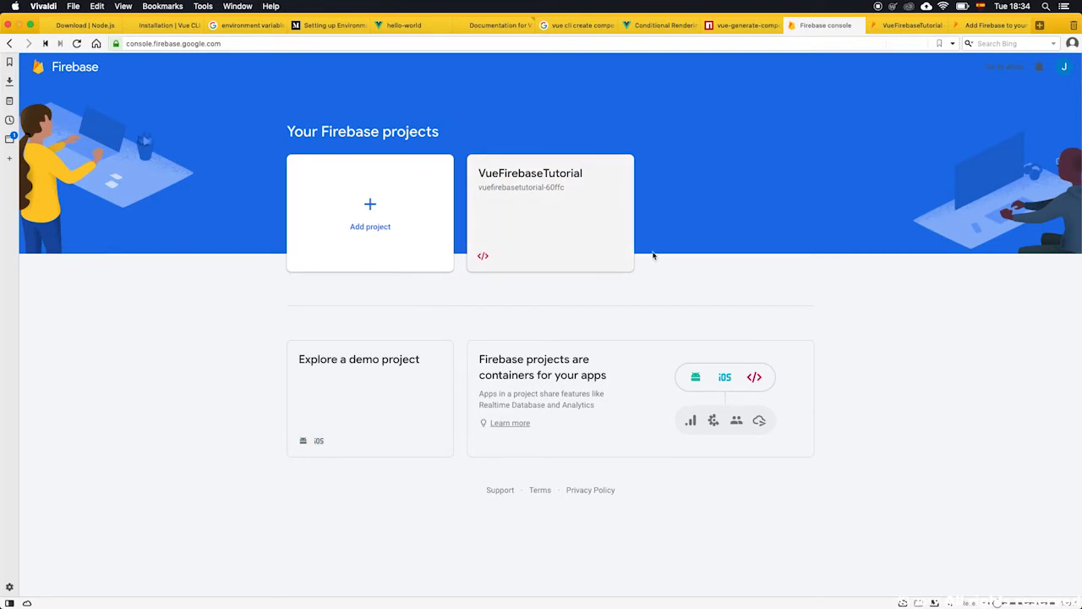
click(911, 24)
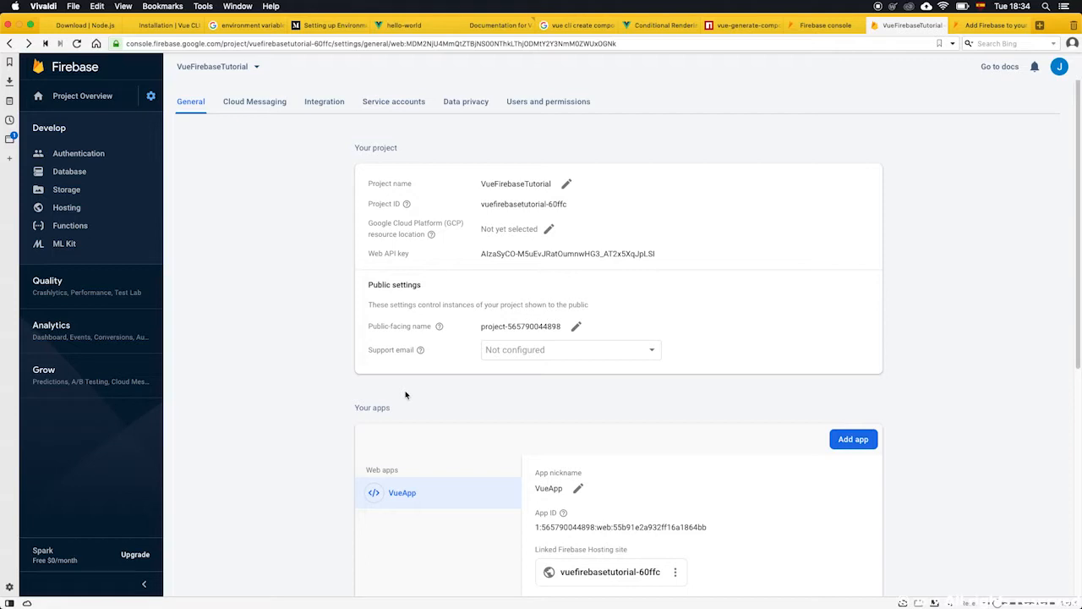
Compare the Automatic, CDN and Config Firebase SDK snippet options for VueApp, ending on Automatic.
scroll(411, 399, down, 5)
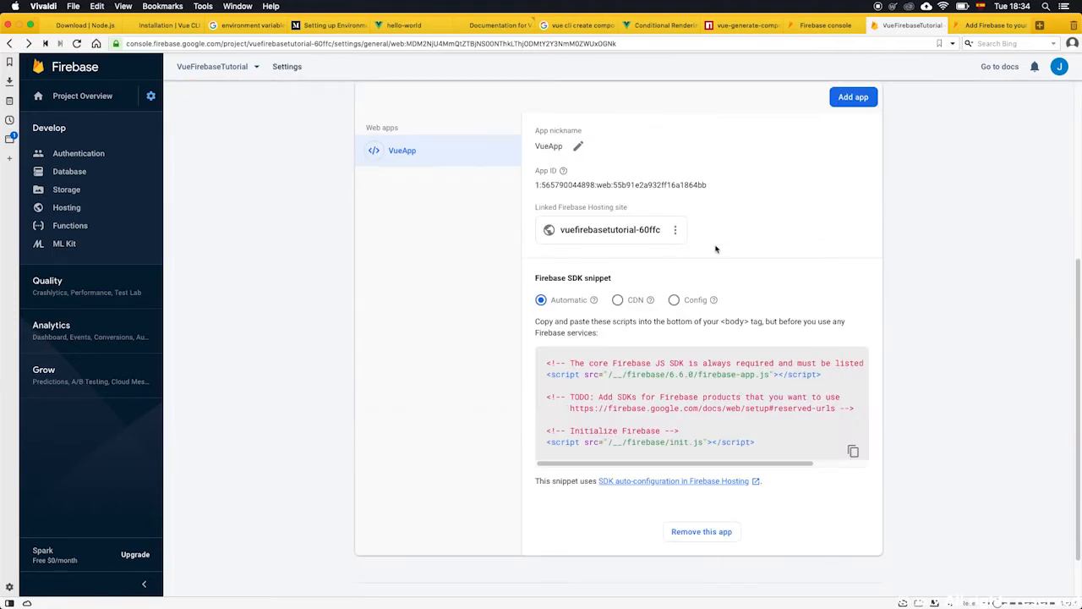
scroll(685, 282, up, 1)
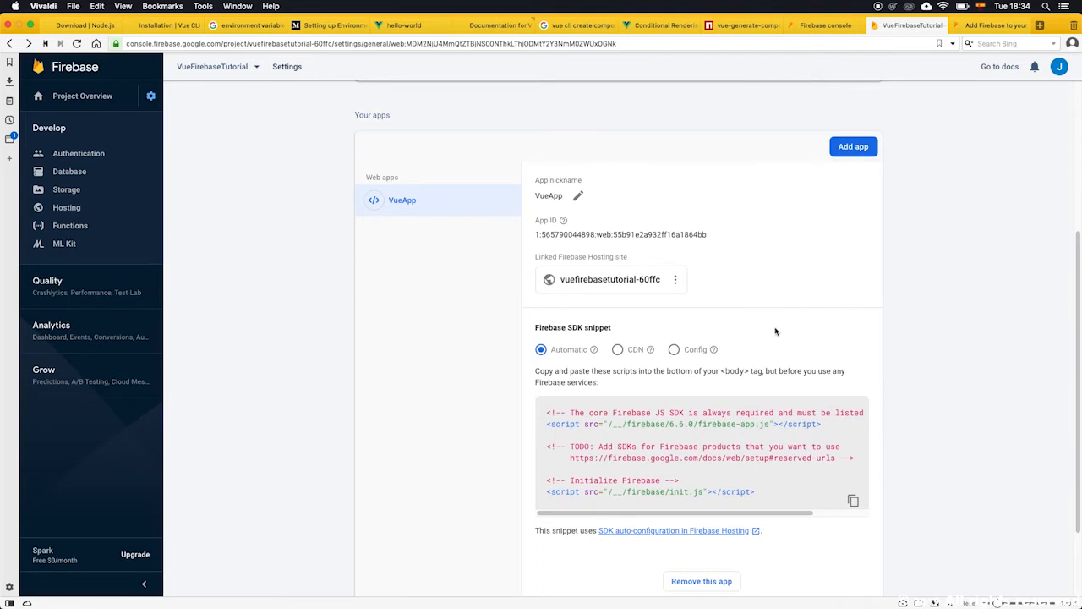
click(674, 350)
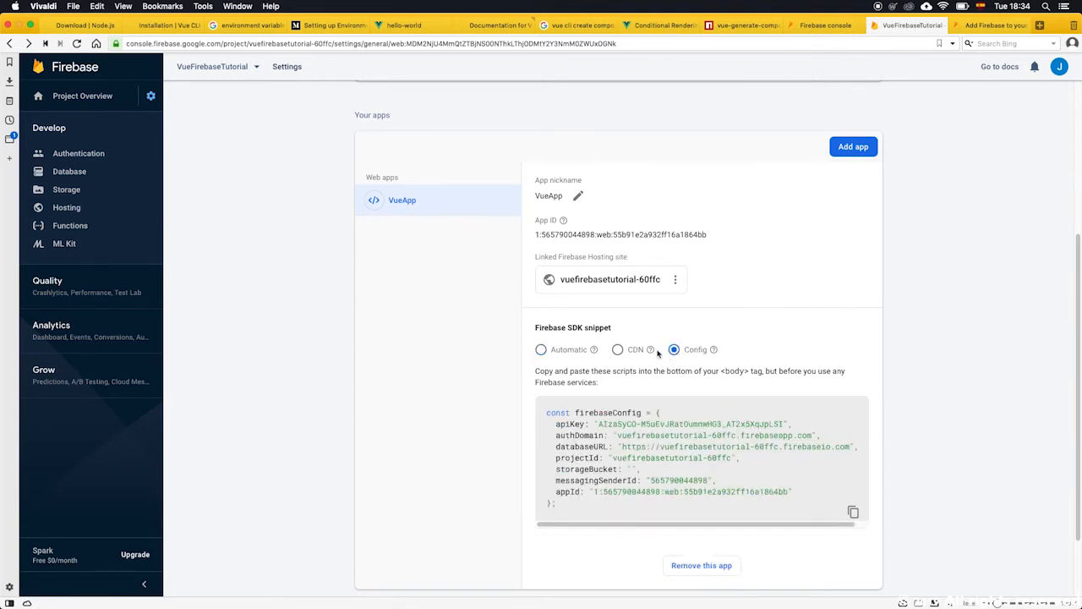
click(620, 350)
click(538, 348)
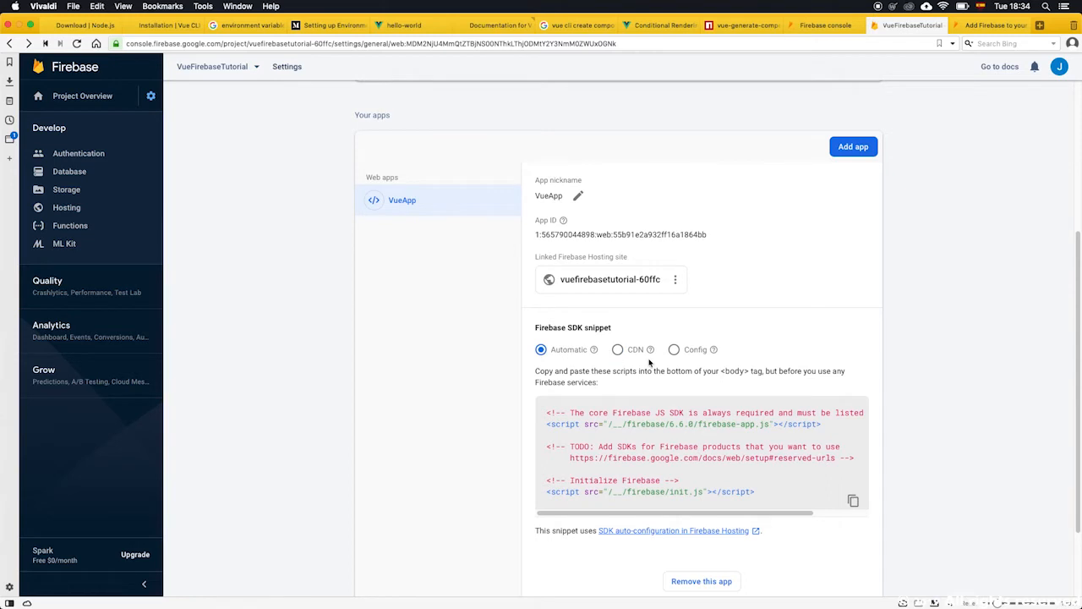
click(680, 351)
click(618, 351)
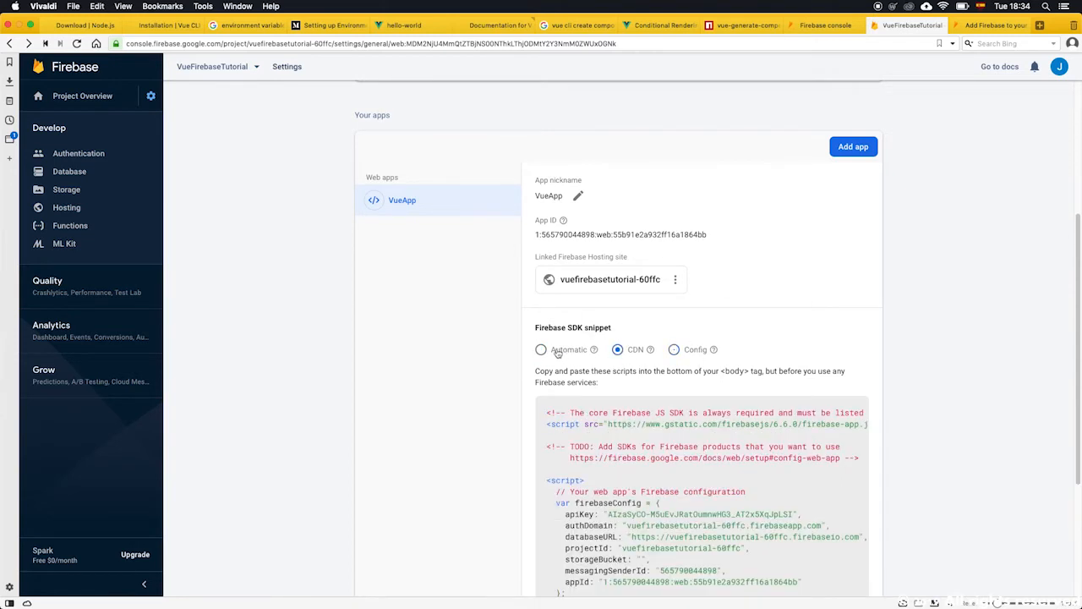
click(550, 352)
click(639, 351)
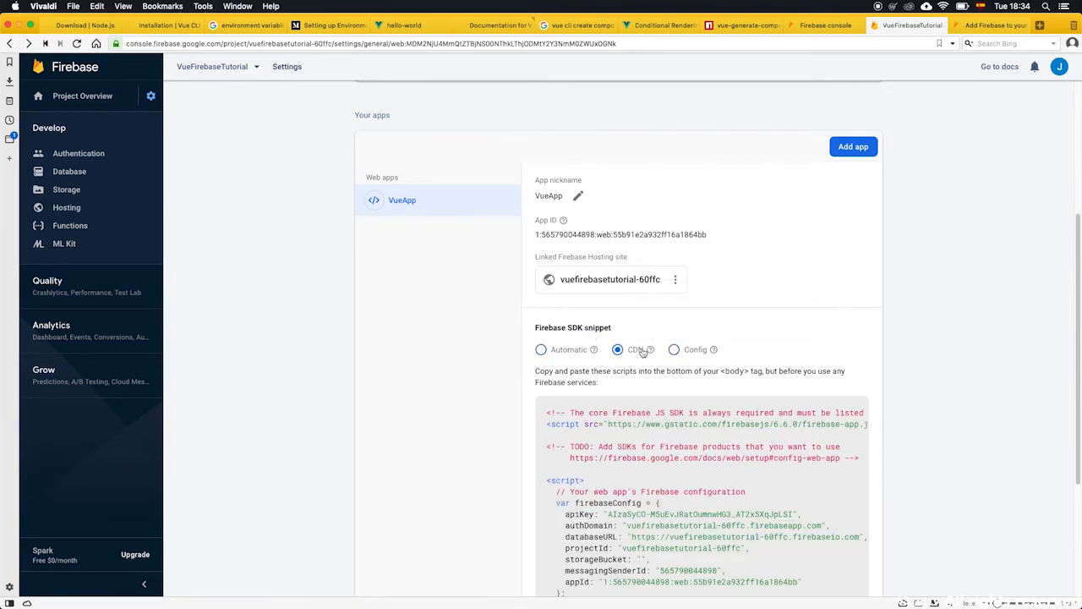
click(693, 350)
click(563, 350)
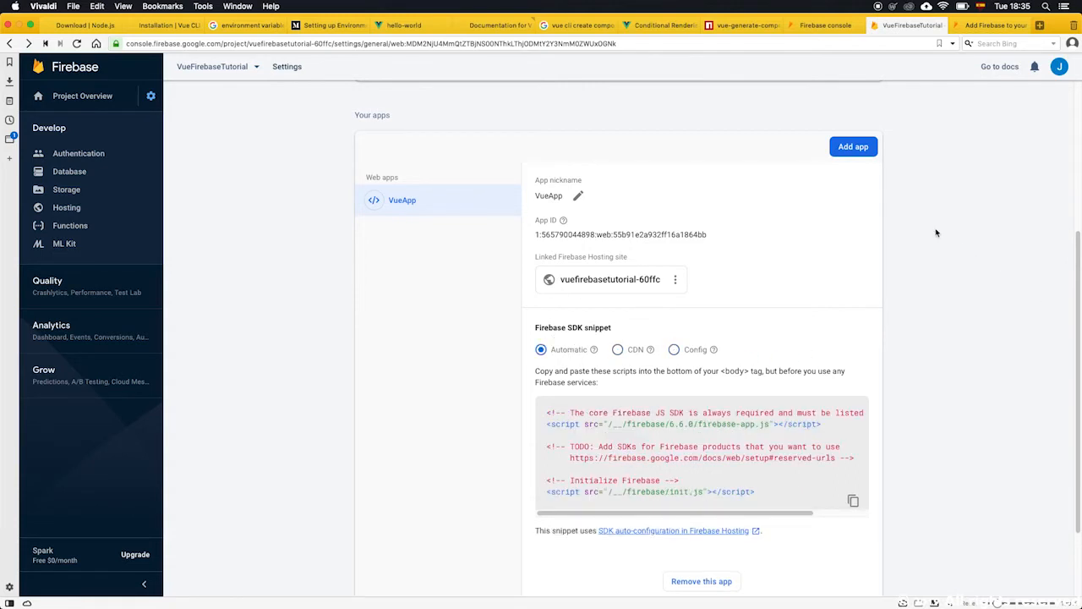
scroll(936, 294, down, 3)
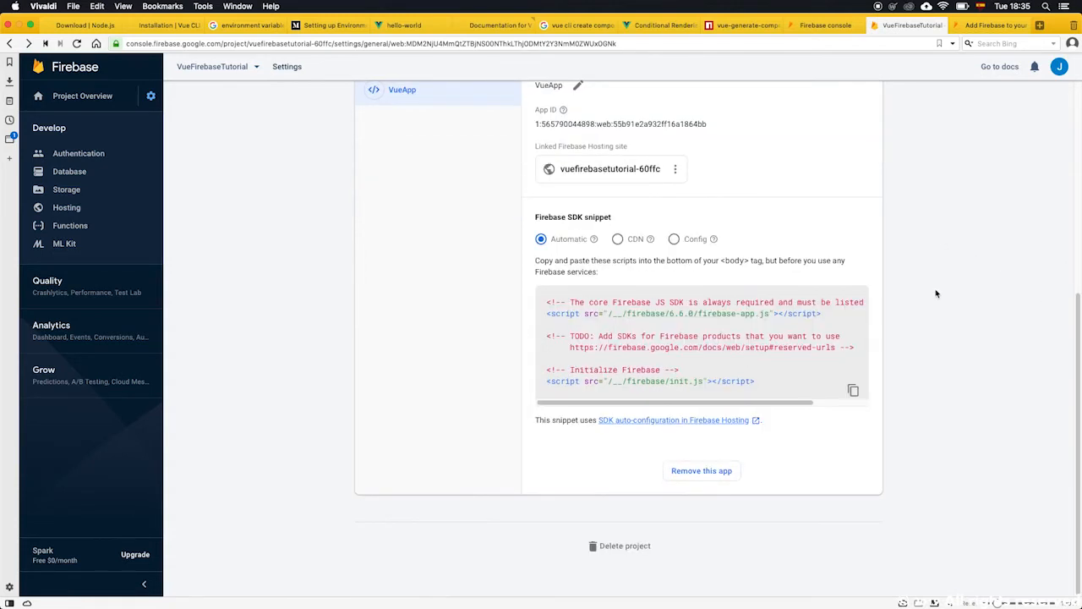
scroll(932, 296, up, 5)
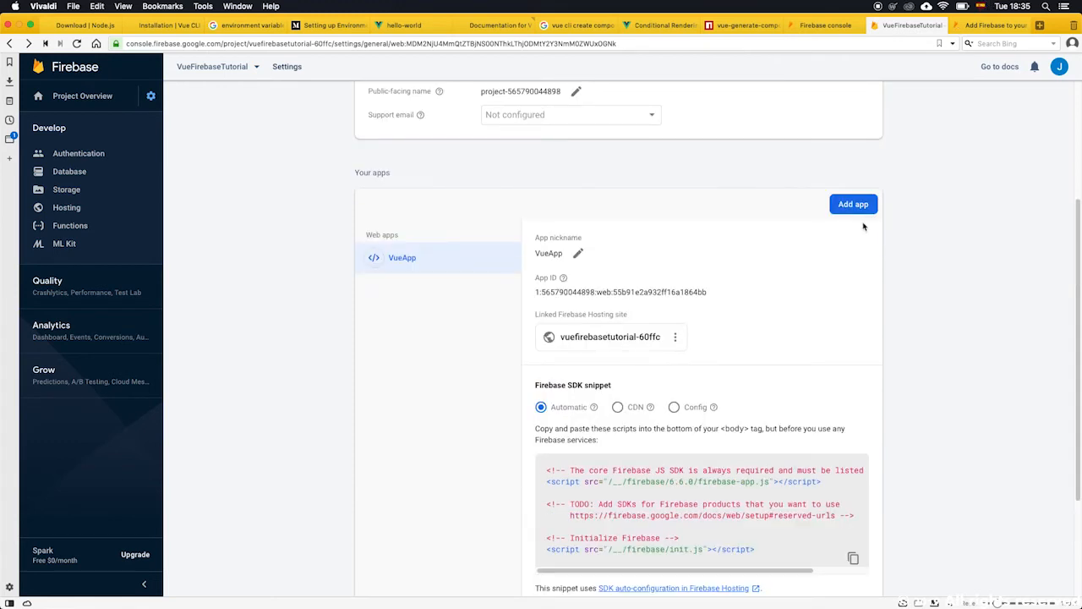
scroll(657, 388, down, 2)
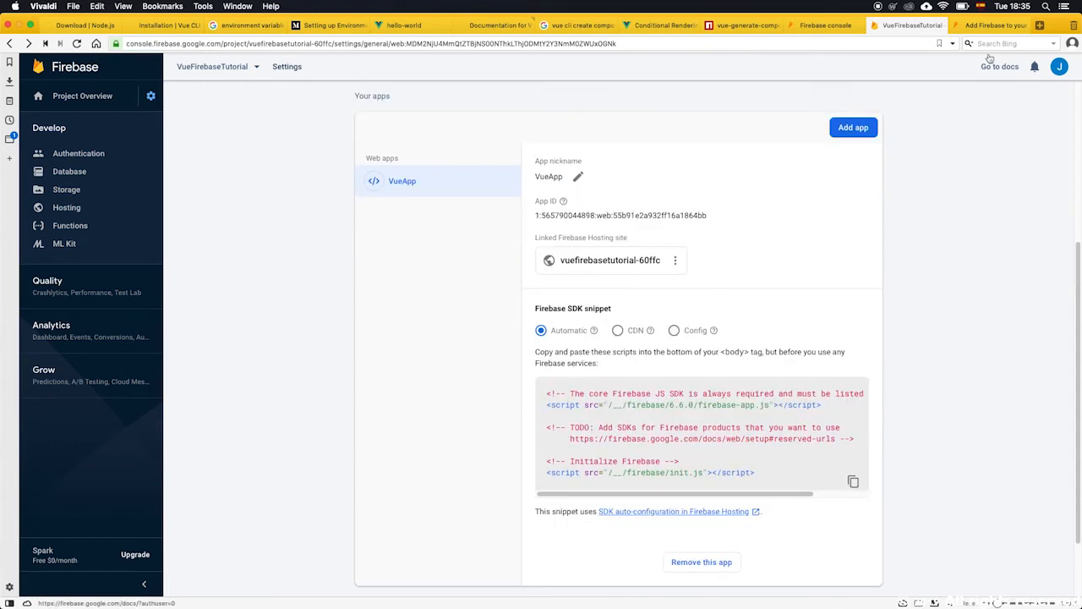
Search the web for vuefire in a new tab and open its GitHub repository.
click(1042, 25)
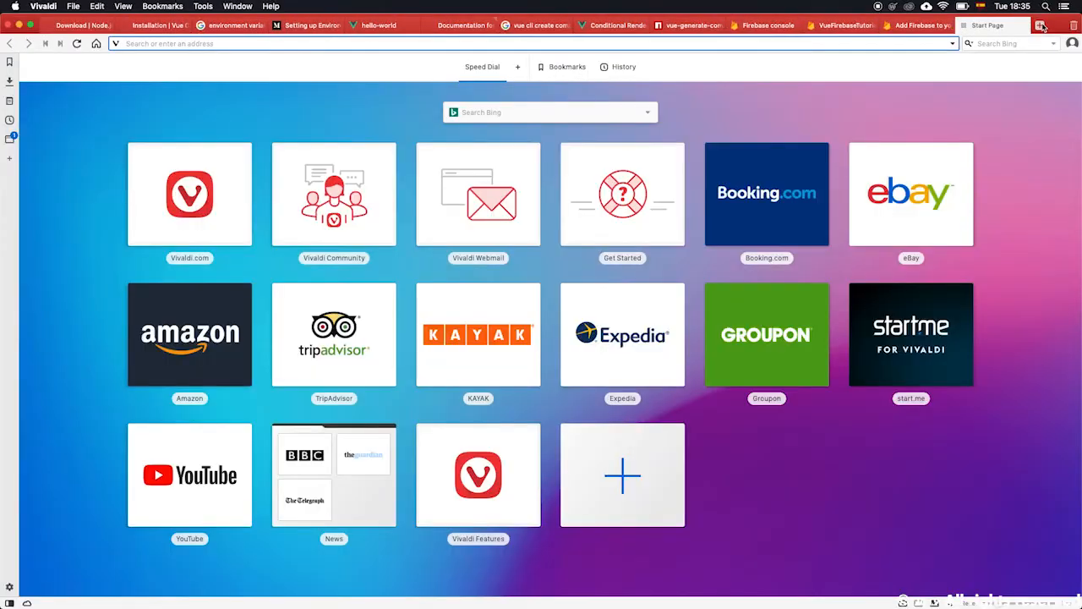
text(vuefire)
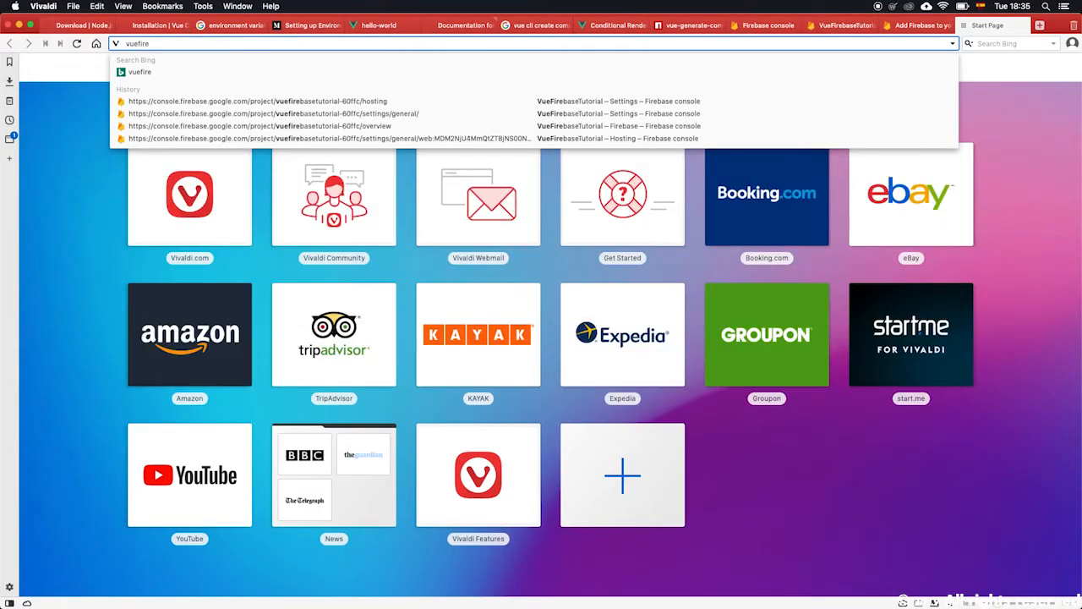
key(Return)
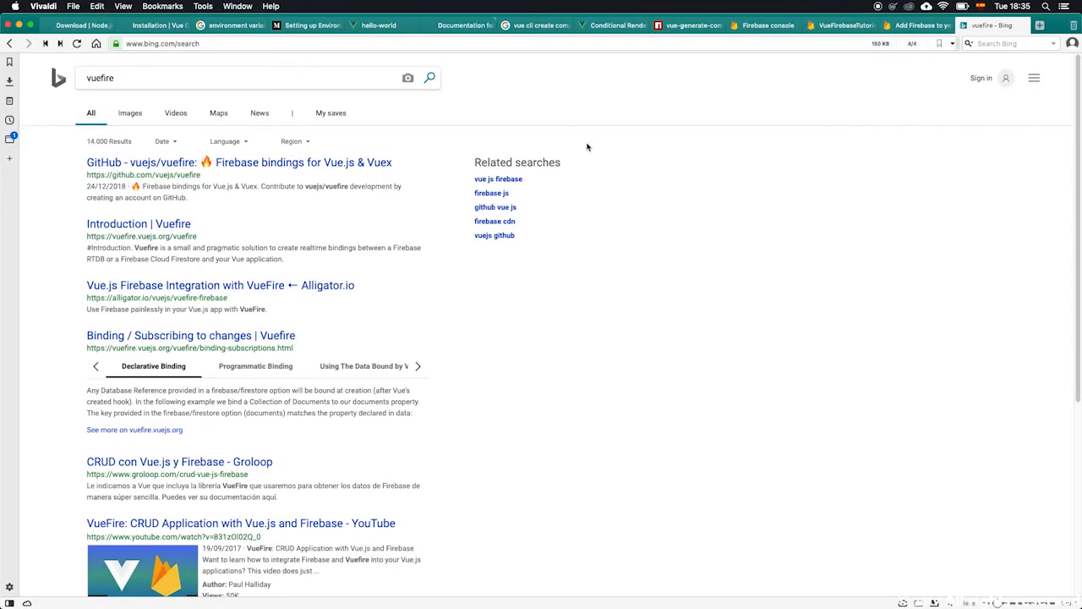
click(150, 166)
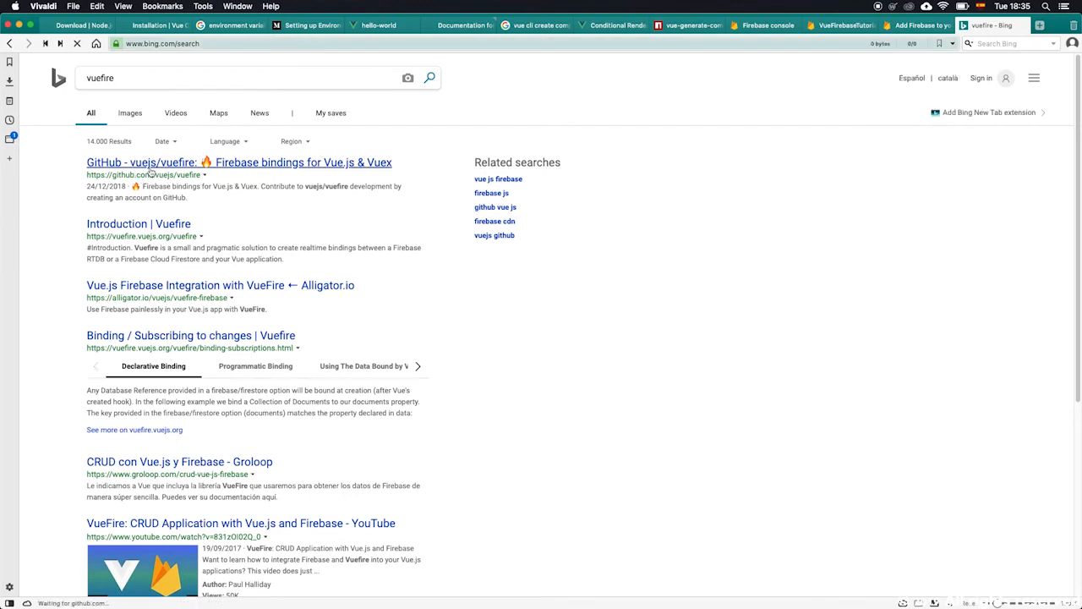
Read the vuefire README's introduction and packages list.
scroll(198, 320, down, 10)
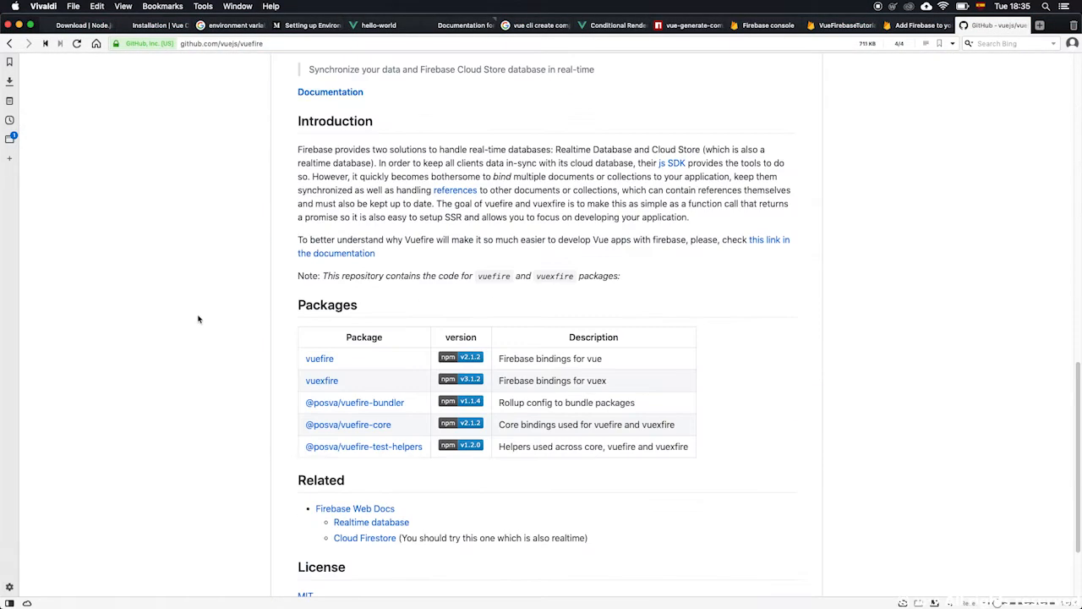
scroll(198, 315, up, 5)
drag(626, 249, 464, 237)
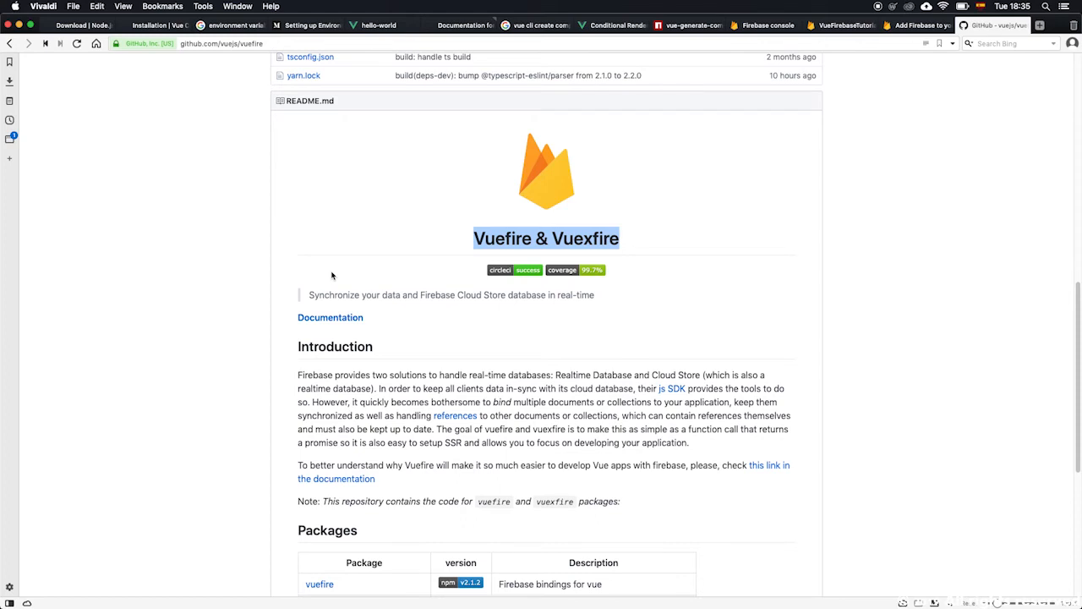
scroll(218, 257, down, 4)
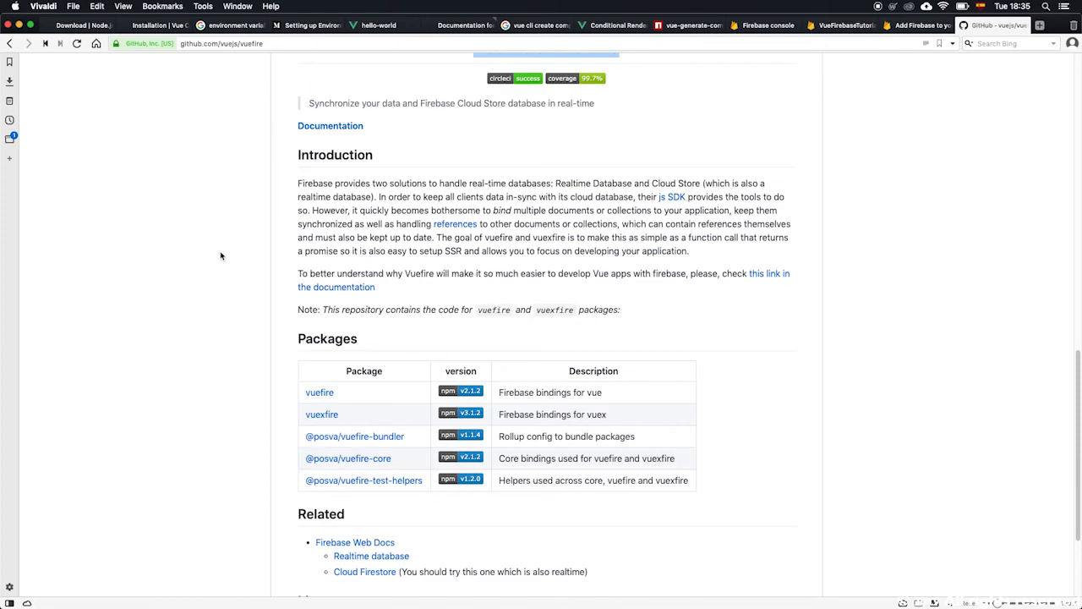